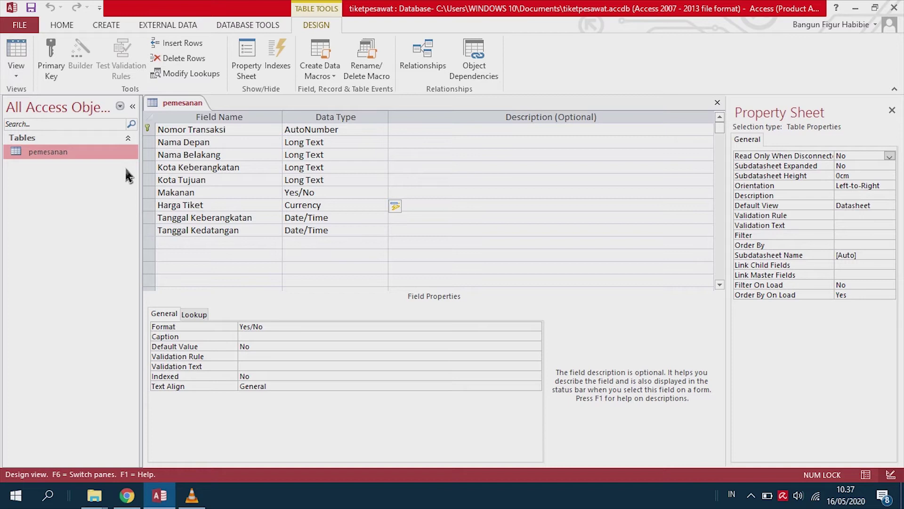
{"action": "left_click", "coordinate": [396, 192]}
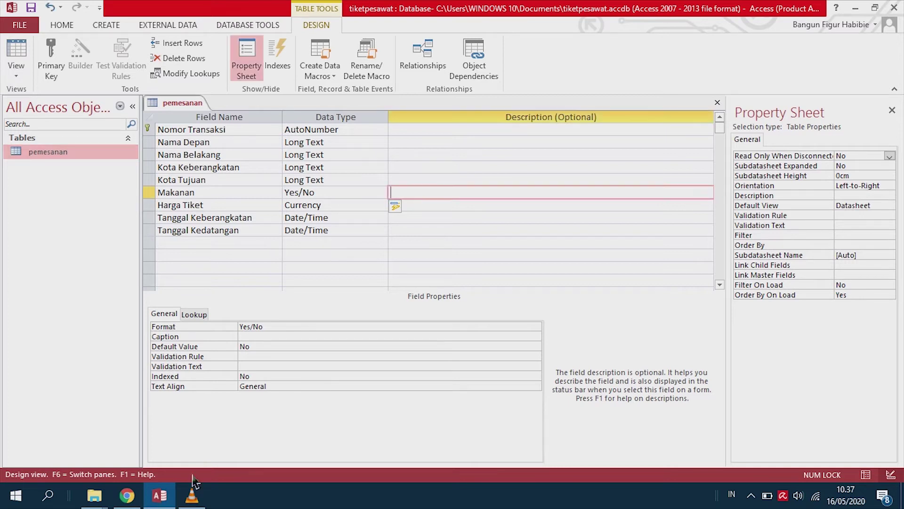
{"action": "left_click", "coordinate": [105, 171]}
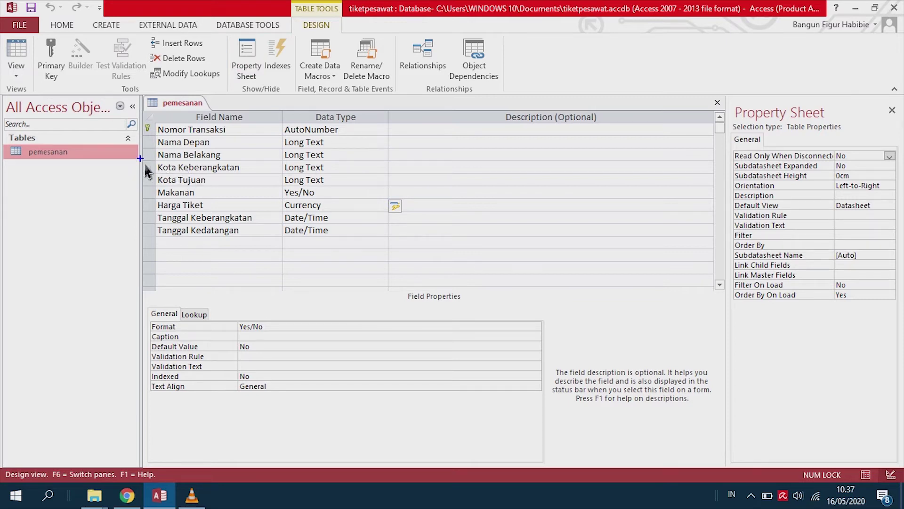
{"action": "mouse_move", "coordinate": [140, 183]}
{"action": "left_mouse_down"}
{"action": "mouse_move", "coordinate": [160, 201]}
{"action": "mouse_move", "coordinate": [226, 209]}
{"action": "mouse_move", "coordinate": [272, 199]}
{"action": "left_mouse_up"}
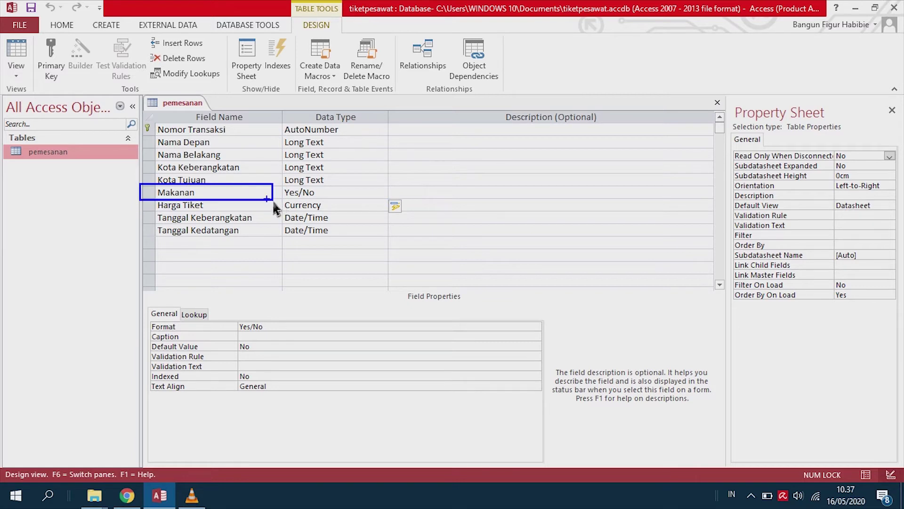
{"action": "key", "text": "Escape"}
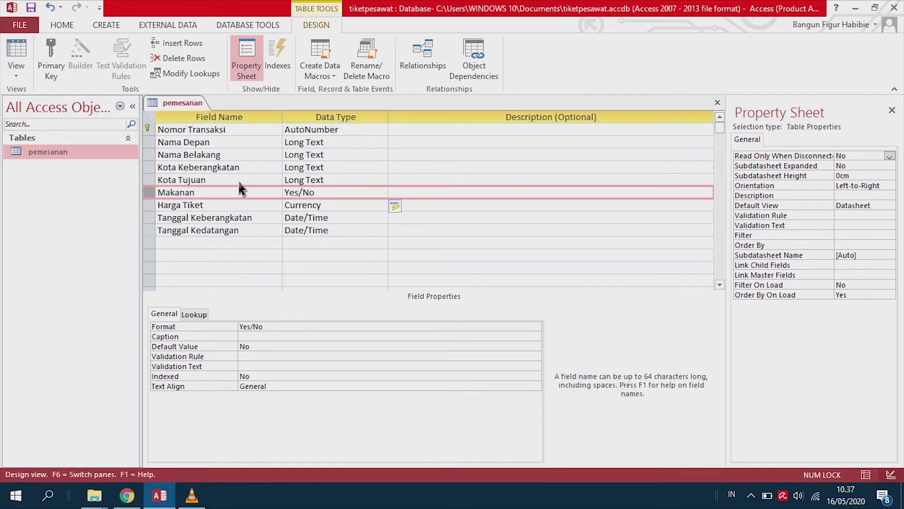
{"action": "mouse_move", "coordinate": [494, 103]}
{"action": "left_mouse_down"}
{"action": "mouse_move", "coordinate": [499, 128]}
{"action": "mouse_move", "coordinate": [624, 128]}
{"action": "left_mouse_up"}
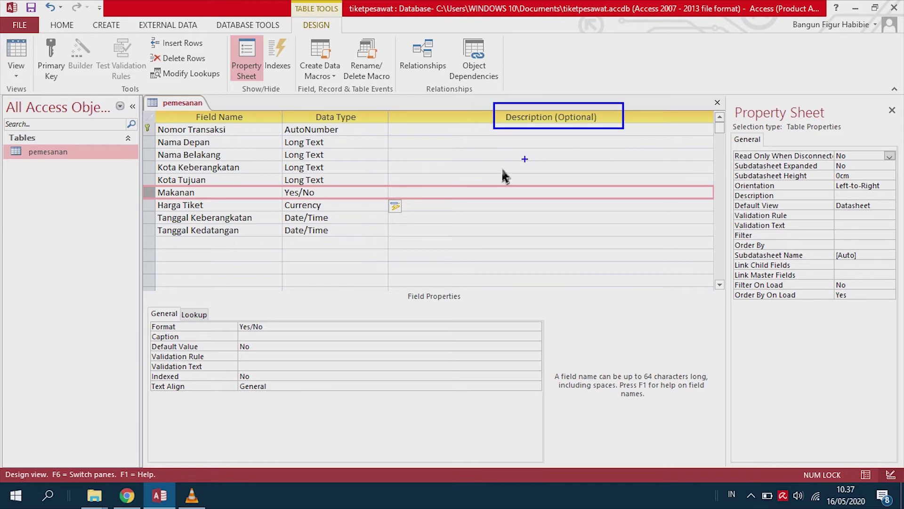
{"action": "mouse_move", "coordinate": [397, 177]}
{"action": "left_mouse_down"}
{"action": "mouse_move", "coordinate": [437, 219]}
{"action": "mouse_move", "coordinate": [695, 222]}
{"action": "left_mouse_up"}
{"action": "key", "text": "Escape"}
- Enter the description "Harap dicentang ketika ada penumpang yang memesan makanan" for the Makanan field
{"action": "left_click", "coordinate": [421, 195]}
{"action": "type", "text": "H"}
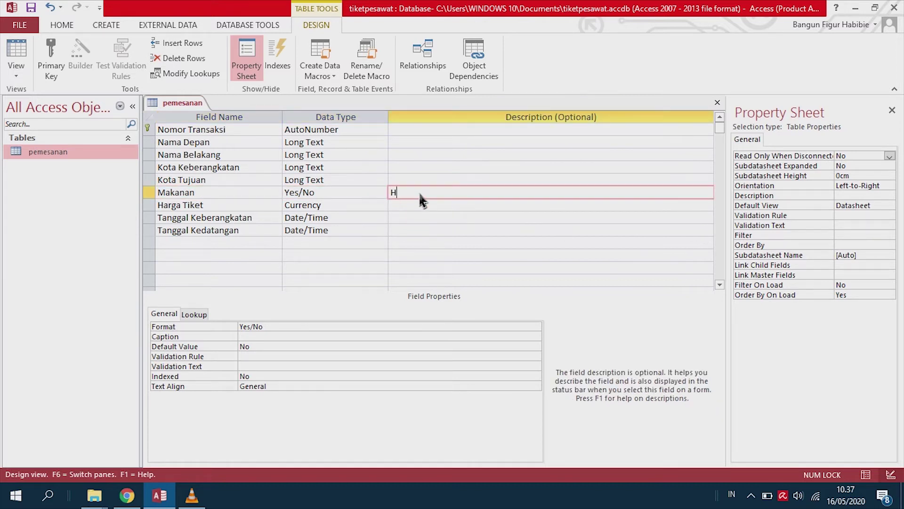
{"action": "type", "text": "arap dicentang ketika ada penumpan"}
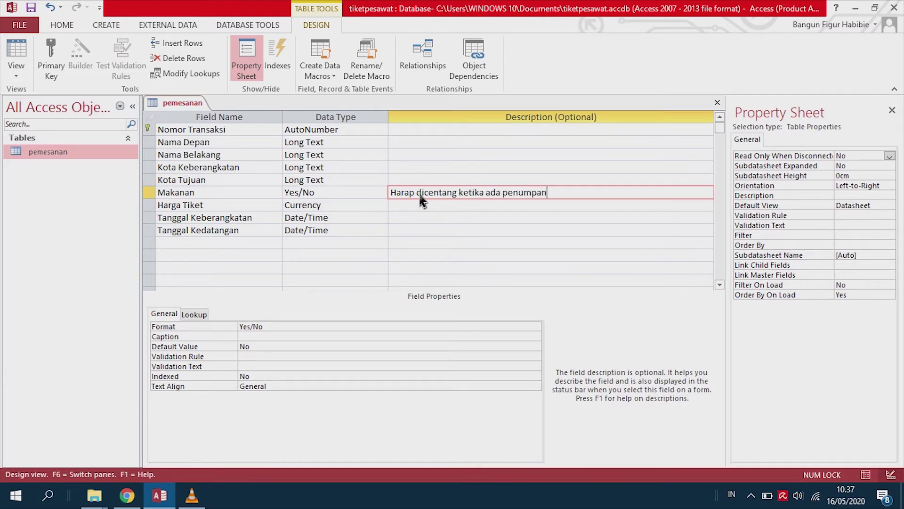
{"action": "type", "text": "g yang memesan makanan"}
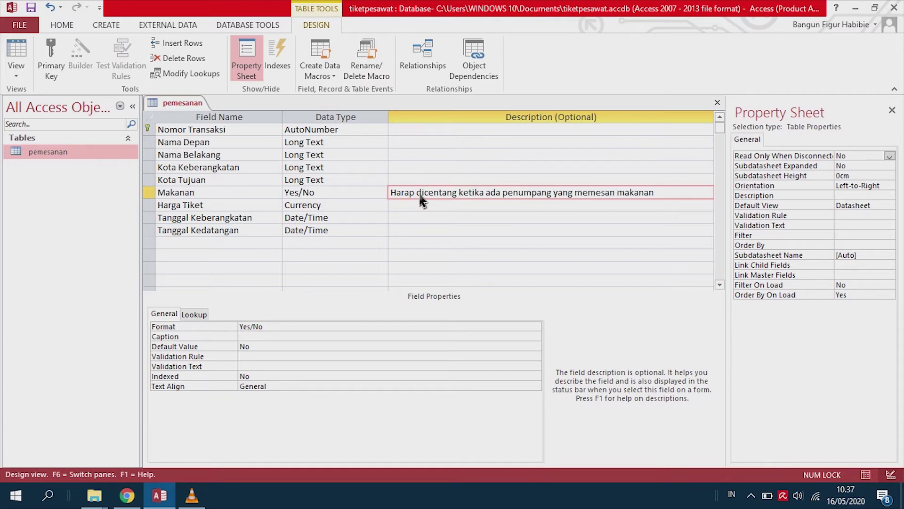
{"action": "mouse_move", "coordinate": [386, 178]}
{"action": "left_mouse_down"}
{"action": "mouse_move", "coordinate": [493, 202]}
{"action": "mouse_move", "coordinate": [637, 215]}
{"action": "mouse_move", "coordinate": [680, 207]}
{"action": "left_mouse_up"}
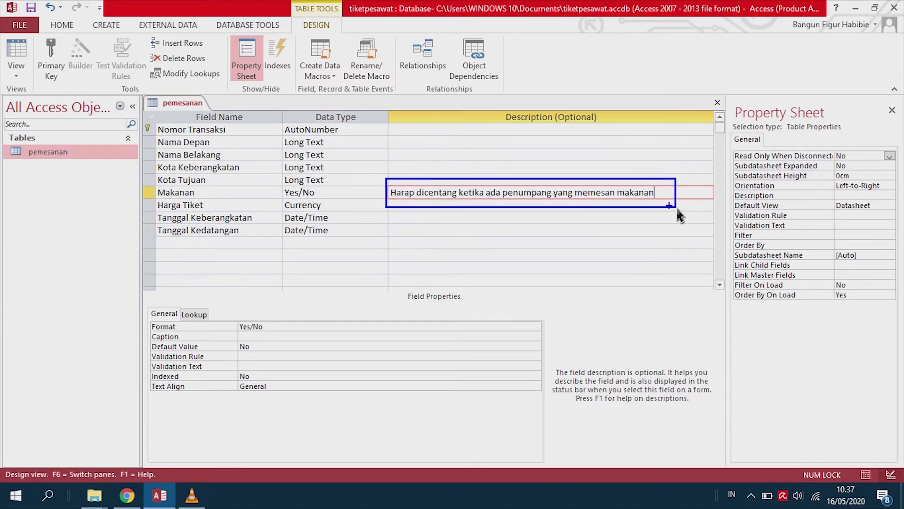
{"action": "key", "text": "Escape"}
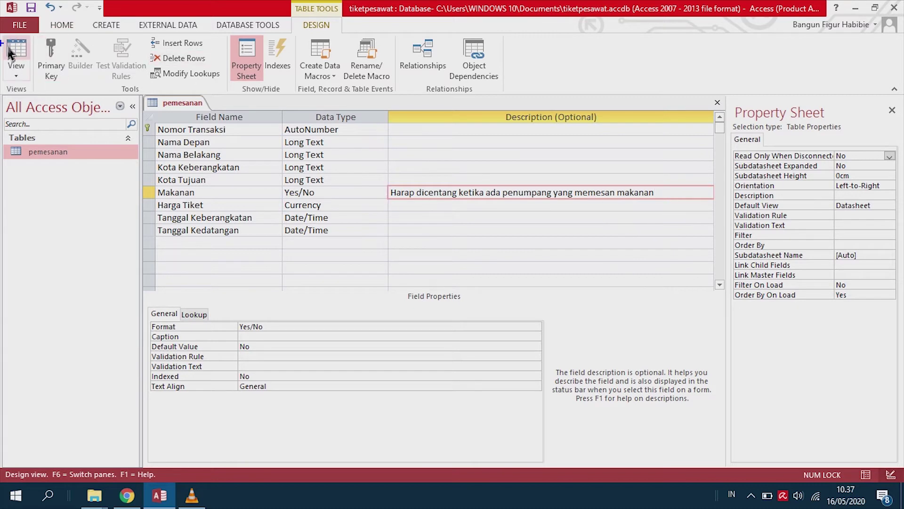
- Switch the pemesanan table to Datasheet View, saving the table's design changes
{"action": "left_click_drag", "start_coordinate": [10, 44], "coordinate": [49, 95]}
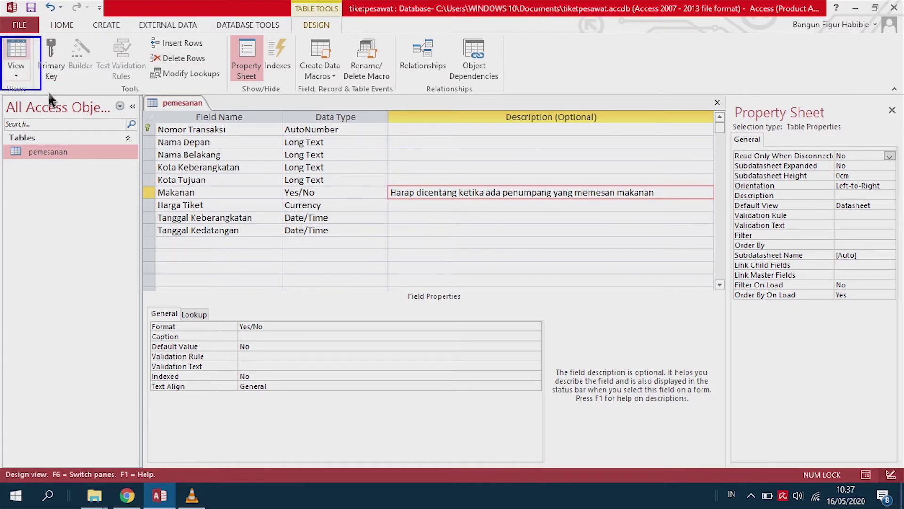
{"action": "key", "text": "Escape"}
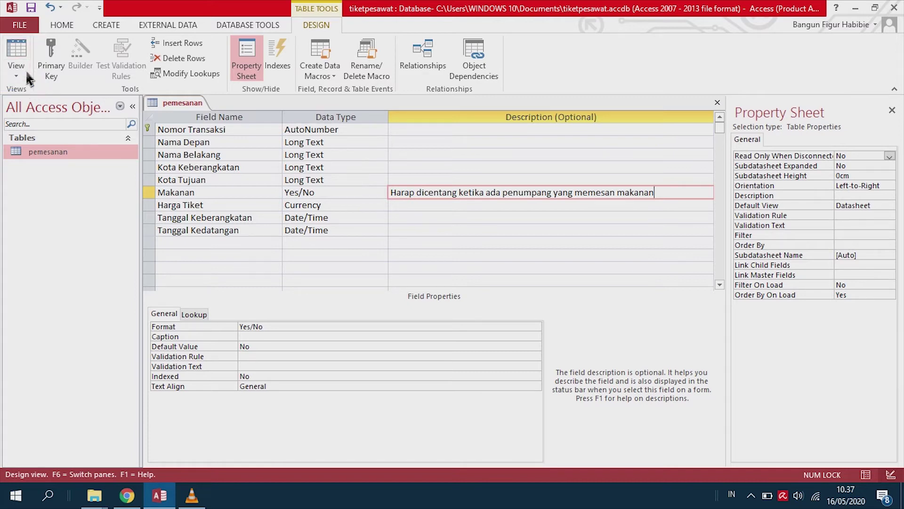
{"action": "left_click", "coordinate": [24, 78]}
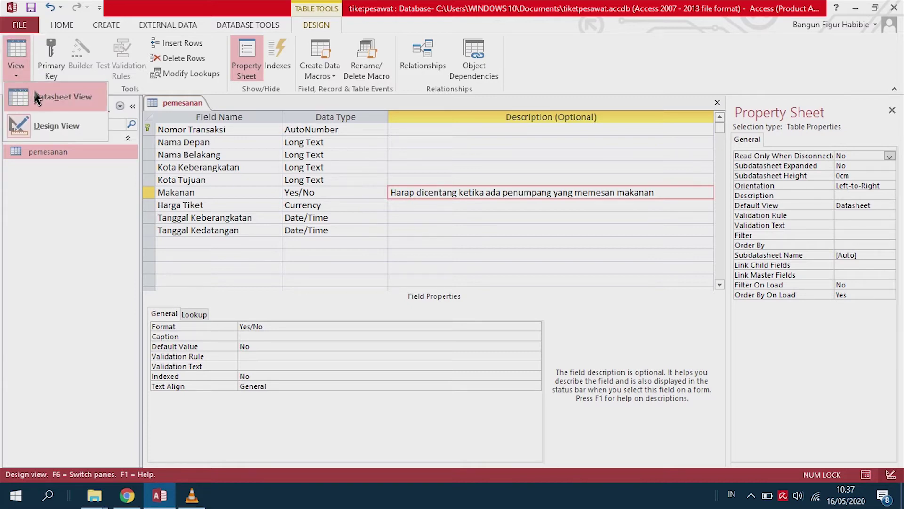
{"action": "mouse_move", "coordinate": [13, 87]}
{"action": "left_mouse_down"}
{"action": "mouse_move", "coordinate": [15, 120]}
{"action": "mouse_move", "coordinate": [97, 128]}
{"action": "mouse_move", "coordinate": [119, 120]}
{"action": "left_mouse_up"}
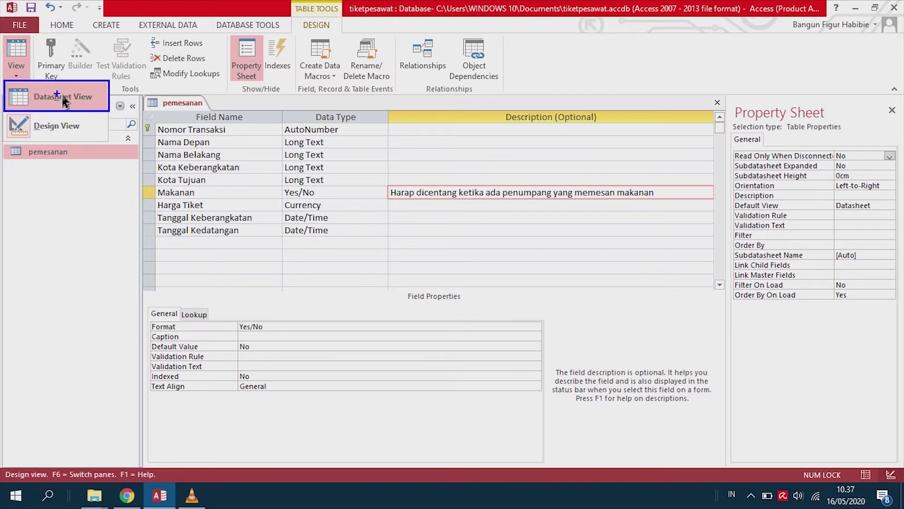
{"action": "key", "text": "Escape"}
{"action": "left_click", "coordinate": [16, 70]}
{"action": "key", "text": "Escape"}
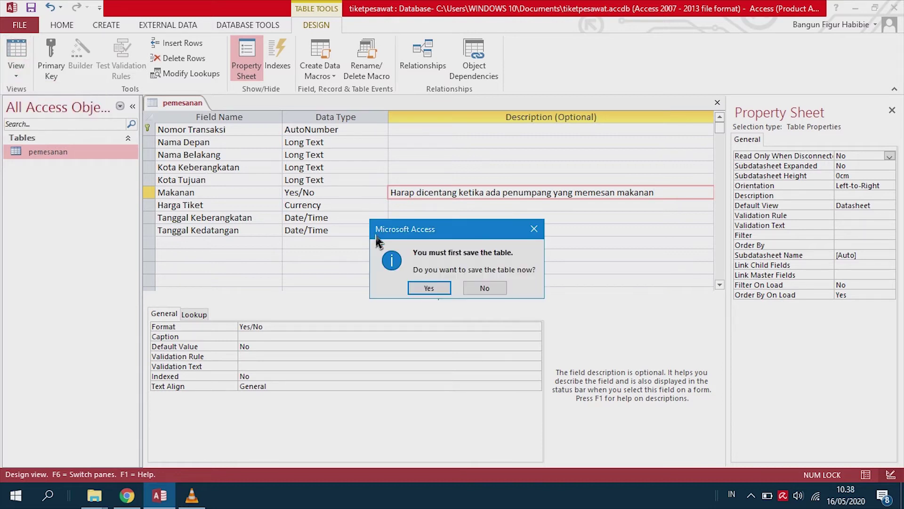
{"action": "left_click", "coordinate": [430, 287]}
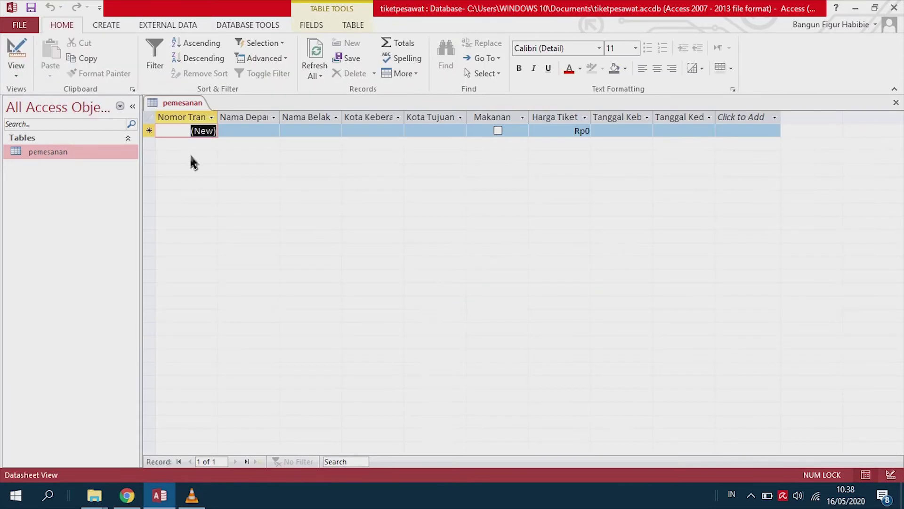
- Start a record with the passenger's first and last name, Malang as the departure city and Jakarta as the destination city
{"action": "mouse_move", "coordinate": [147, 111]}
{"action": "left_mouse_down"}
{"action": "mouse_move", "coordinate": [432, 156]}
{"action": "mouse_move", "coordinate": [789, 144]}
{"action": "mouse_move", "coordinate": [799, 152]}
{"action": "left_mouse_up"}
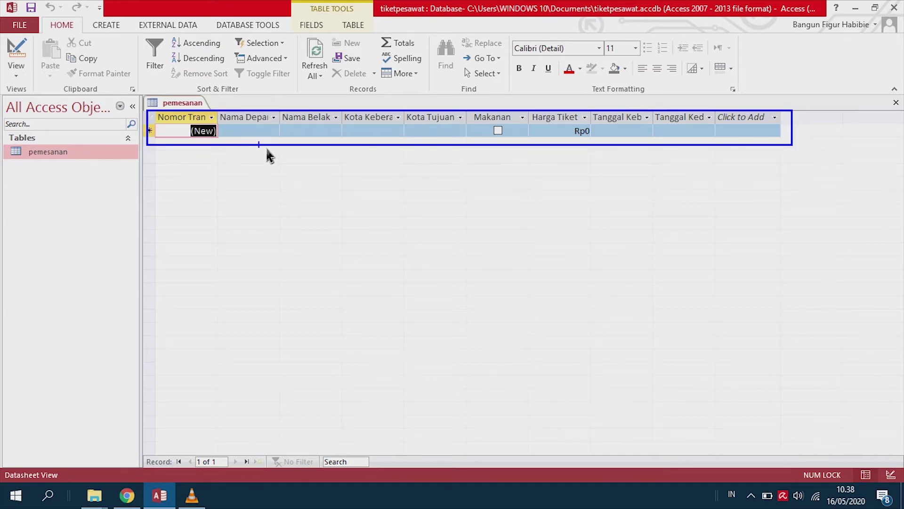
{"action": "left_click", "coordinate": [255, 140]}
{"action": "type", "text": "Ahmad"}
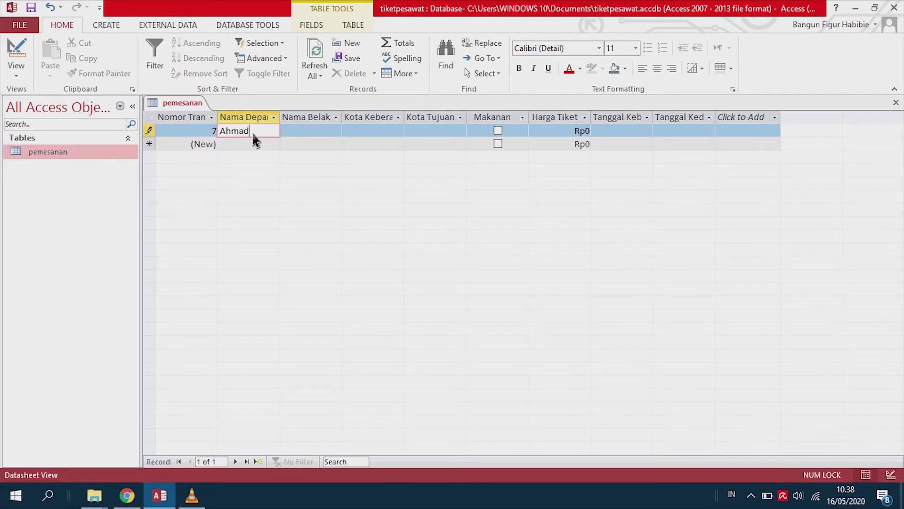
{"action": "key", "text": "Tab"}
{"action": "type", "text": "Syarif"}
{"action": "key", "text": "Tab"}
{"action": "type", "text": "Malang"}
{"action": "key", "text": "Tab"}
{"action": "type", "text": "Jakarta"}
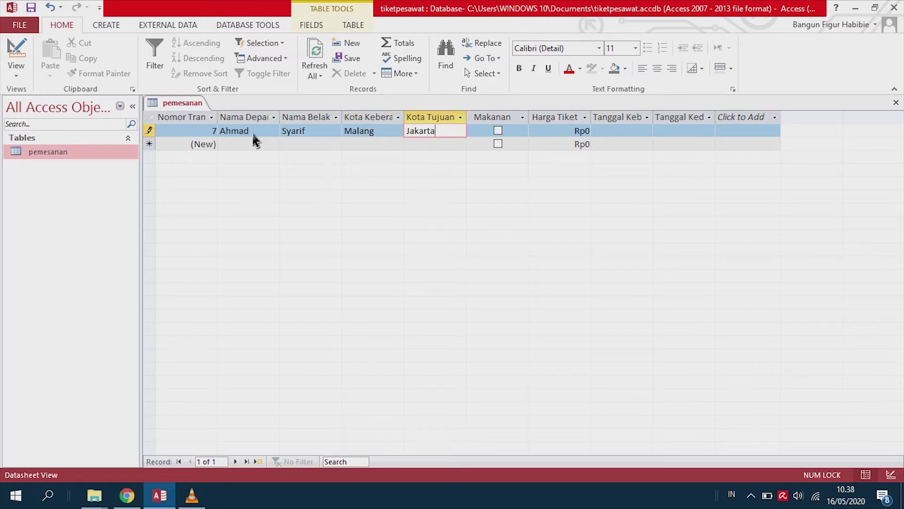
- Go to the record's Makanan field and check the field description displayed for it
{"action": "key", "text": "Tab"}
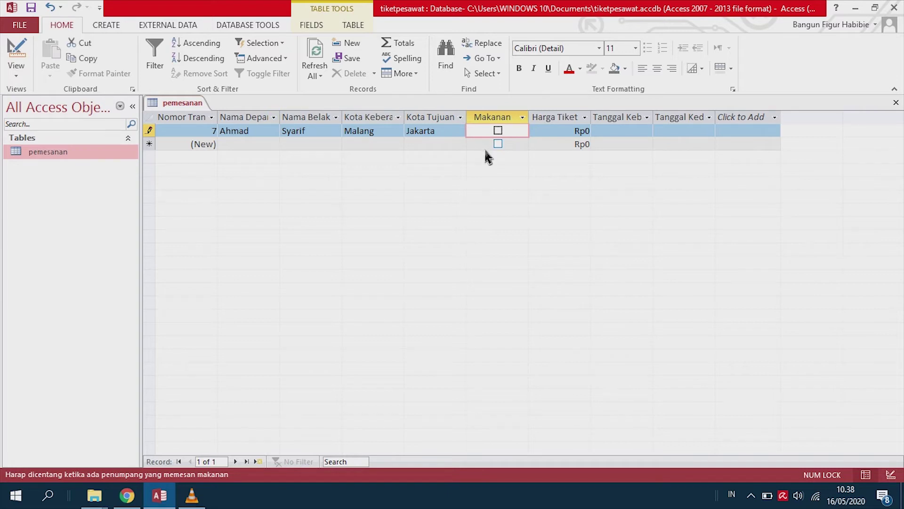
{"action": "mouse_move", "coordinate": [469, 116]}
{"action": "left_mouse_down"}
{"action": "mouse_move", "coordinate": [529, 167]}
{"action": "mouse_move", "coordinate": [549, 168]}
{"action": "left_mouse_up"}
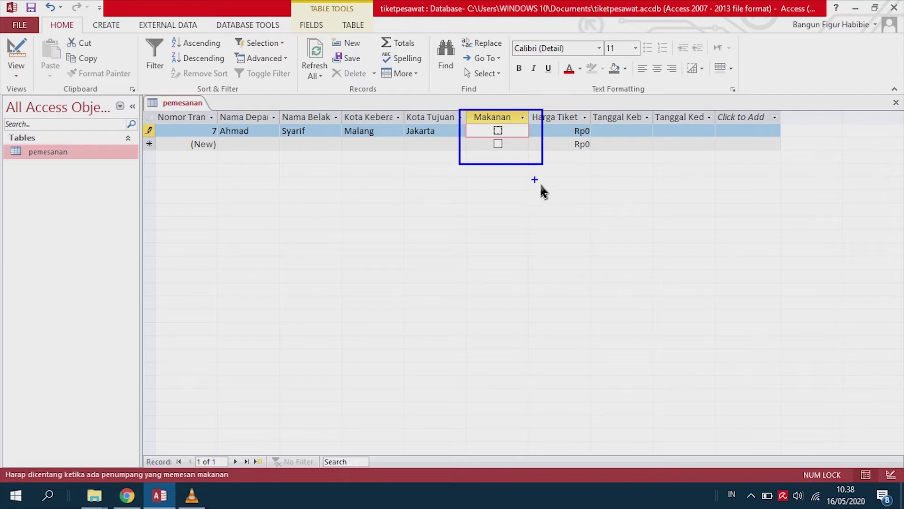
{"action": "mouse_move", "coordinate": [6, 459]}
{"action": "left_mouse_down"}
{"action": "mouse_move", "coordinate": [9, 490]}
{"action": "mouse_move", "coordinate": [89, 499]}
{"action": "mouse_move", "coordinate": [241, 492]}
{"action": "left_mouse_up"}
{"action": "key", "text": "Escape"}
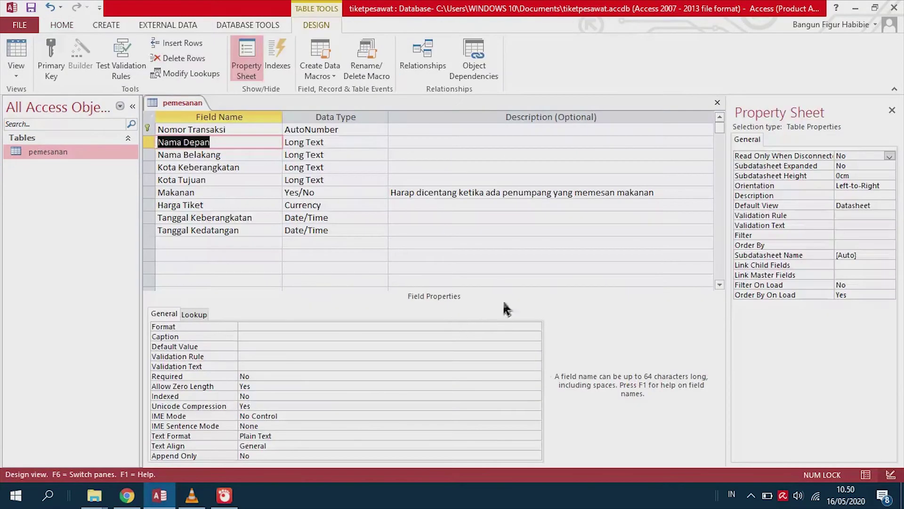
- Insert an empty field row above Nama Depan in the pemesanan table design
{"action": "left_click", "coordinate": [64, 163]}
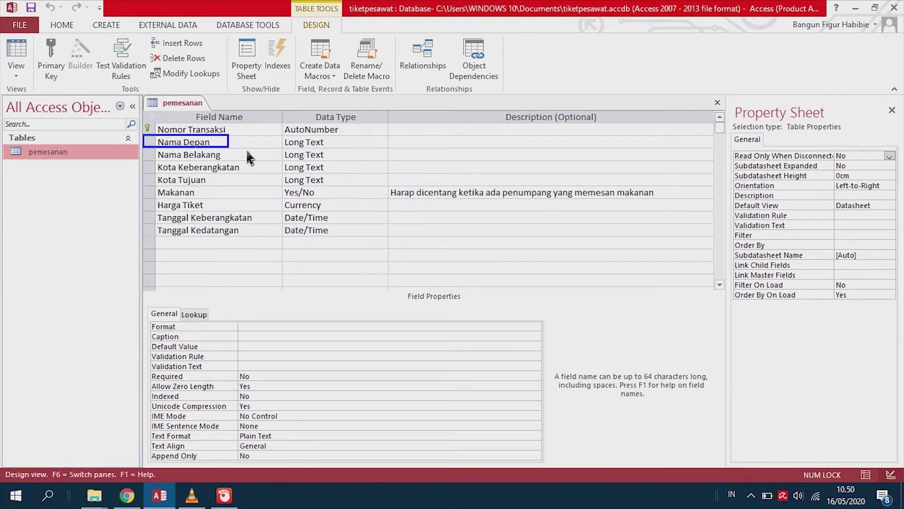
{"action": "left_click", "coordinate": [153, 145]}
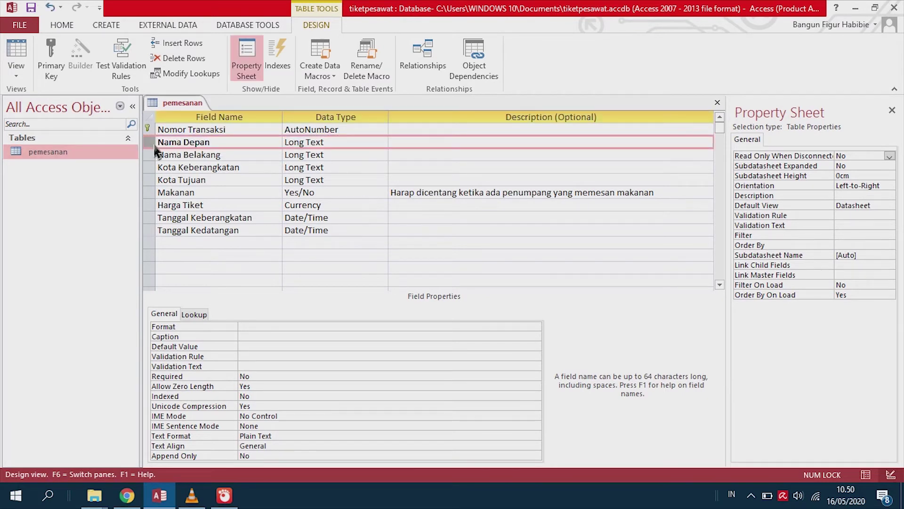
{"action": "right_click", "coordinate": [156, 150]}
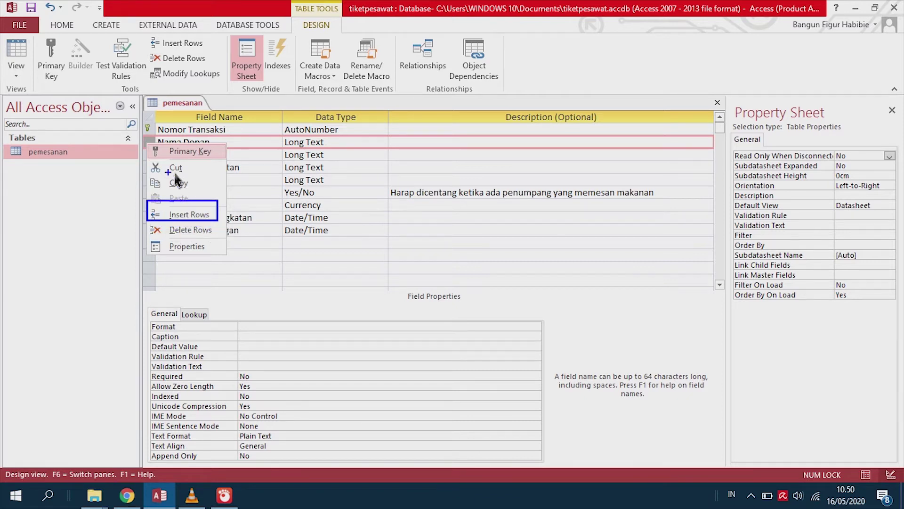
{"action": "key", "text": "Escape"}
{"action": "right_click", "coordinate": [150, 148]}
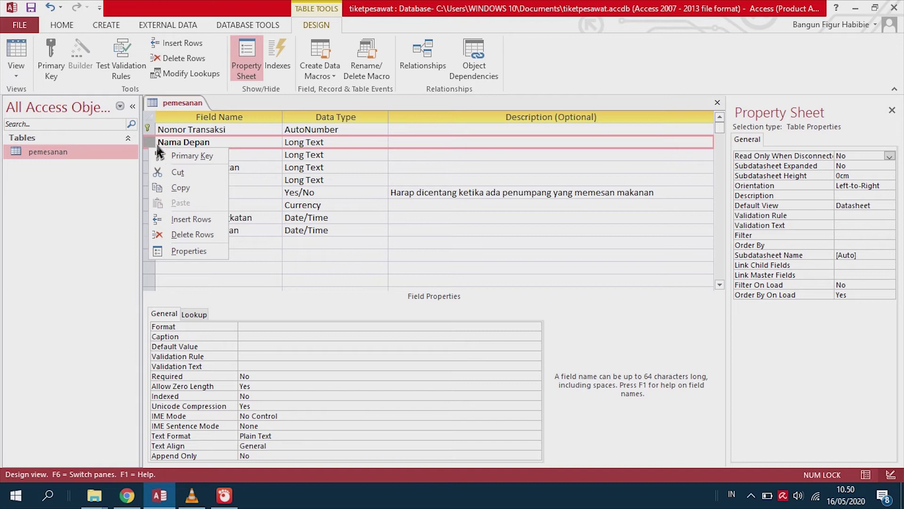
{"action": "left_click", "coordinate": [190, 220]}
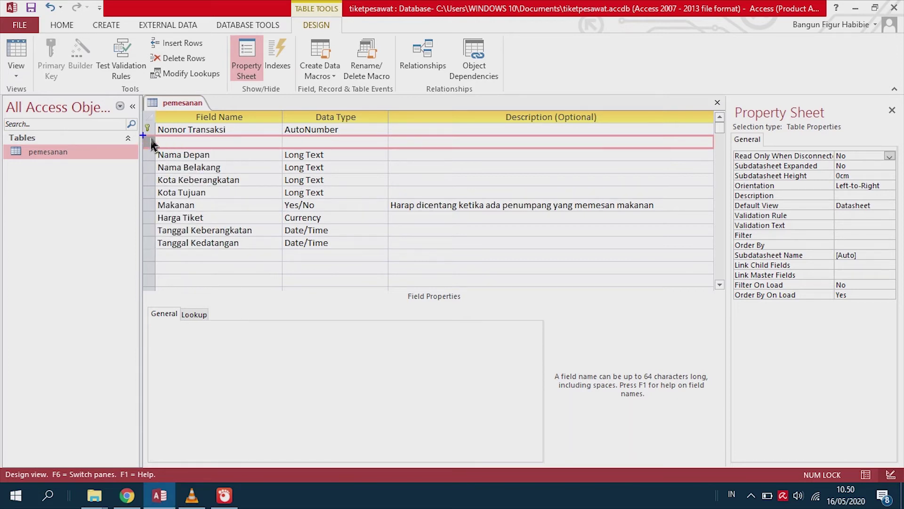
{"action": "left_click_drag", "start_coordinate": [154, 150], "coordinate": [359, 157]}
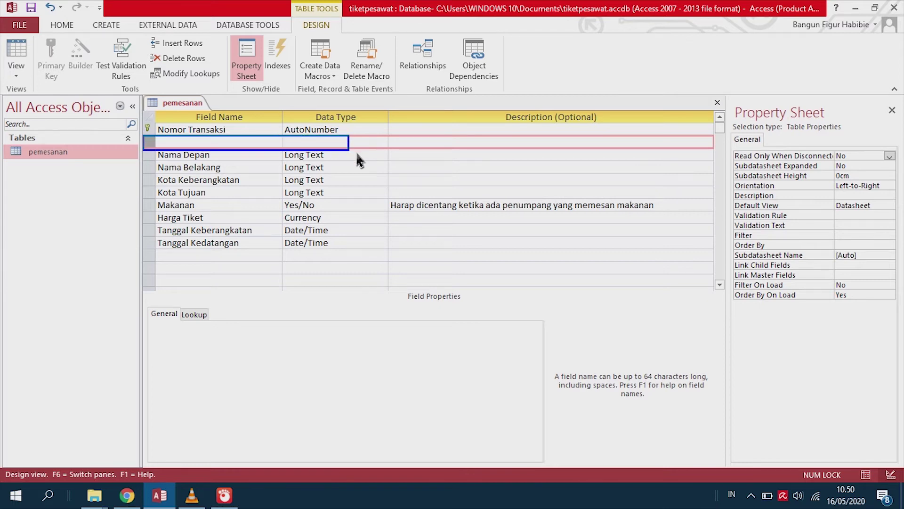
- Name the new field Tanggal Transaksi and set its data type to Date/Time
{"action": "left_click", "coordinate": [197, 146]}
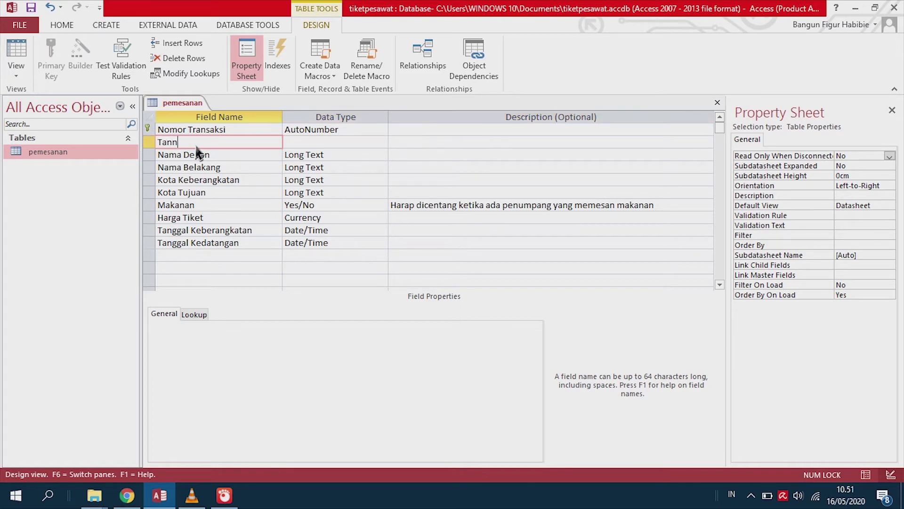
{"action": "type", "text": "Tanggal Transaksi"}
{"action": "mouse_move", "coordinate": [158, 143]}
{"action": "left_mouse_down"}
{"action": "mouse_move", "coordinate": [224, 165]}
{"action": "mouse_move", "coordinate": [260, 161]}
{"action": "left_mouse_up"}
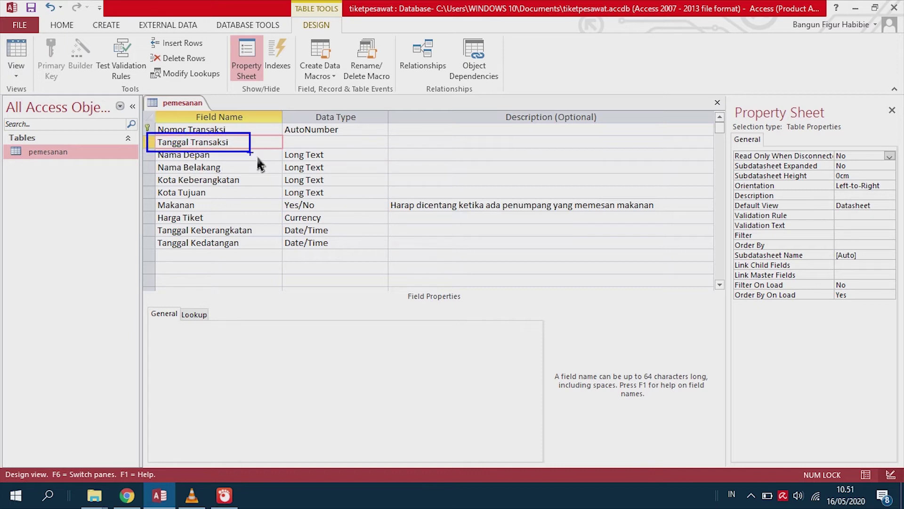
{"action": "left_click", "coordinate": [331, 144]}
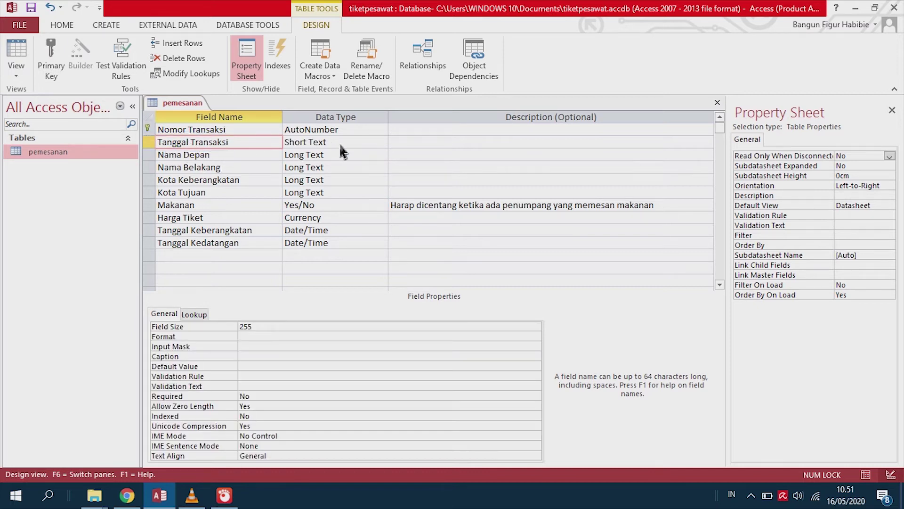
{"action": "left_click", "coordinate": [383, 142]}
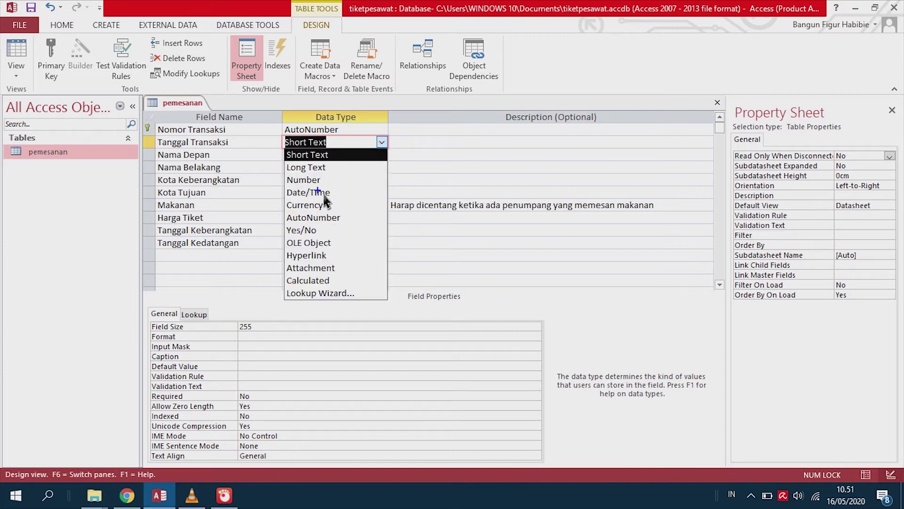
{"action": "mouse_move", "coordinate": [280, 183]}
{"action": "left_mouse_down"}
{"action": "mouse_move", "coordinate": [285, 197]}
{"action": "mouse_move", "coordinate": [341, 200]}
{"action": "left_mouse_up"}
{"action": "key", "text": "Escape"}
{"action": "left_click", "coordinate": [381, 142]}
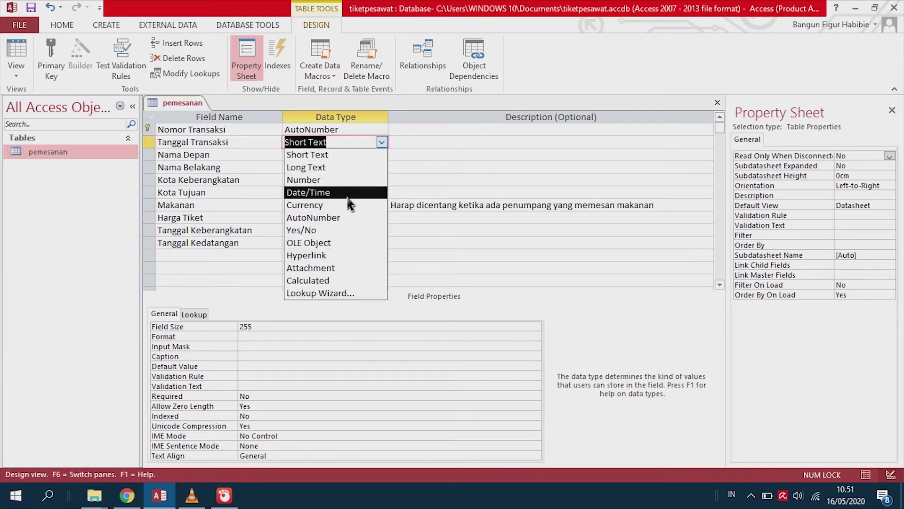
{"action": "left_click", "coordinate": [320, 192]}
- Delete the Tanggal Transaksi field row from the pemesanan table design
{"action": "right_click", "coordinate": [149, 142]}
{"action": "mouse_move", "coordinate": [148, 221]}
{"action": "left_mouse_down"}
{"action": "mouse_move", "coordinate": [188, 240]}
{"action": "mouse_move", "coordinate": [233, 236]}
{"action": "left_mouse_up"}
{"action": "key", "text": "Escape"}
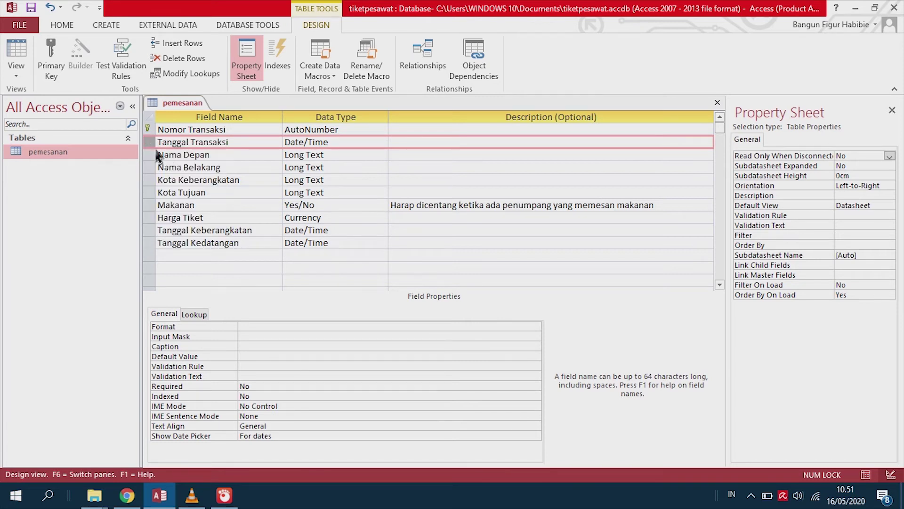
{"action": "right_click", "coordinate": [150, 145]}
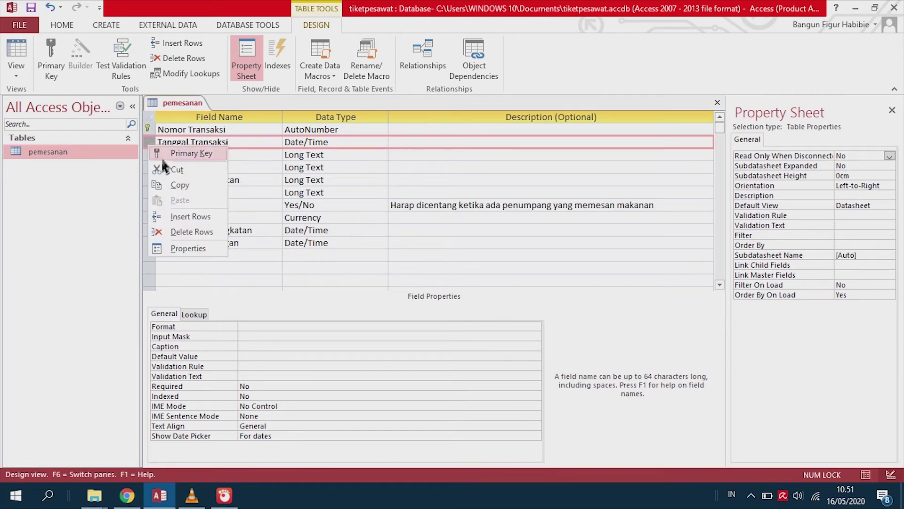
{"action": "left_click", "coordinate": [189, 231]}
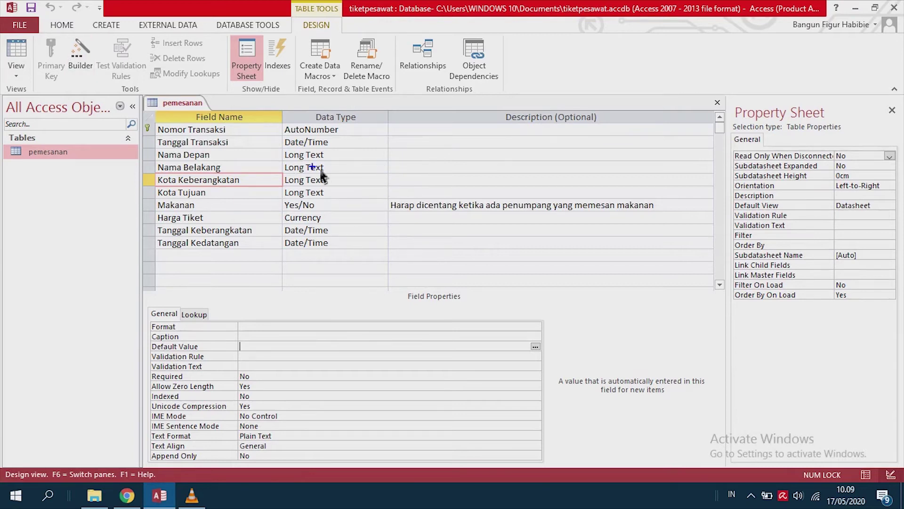
- Set the default value of the Kota Keberangkatan field to Malang
{"action": "mouse_move", "coordinate": [383, 168]}
{"action": "left_mouse_down"}
{"action": "mouse_move", "coordinate": [390, 181]}
{"action": "mouse_move", "coordinate": [424, 191]}
{"action": "mouse_move", "coordinate": [561, 200]}
{"action": "left_mouse_up"}
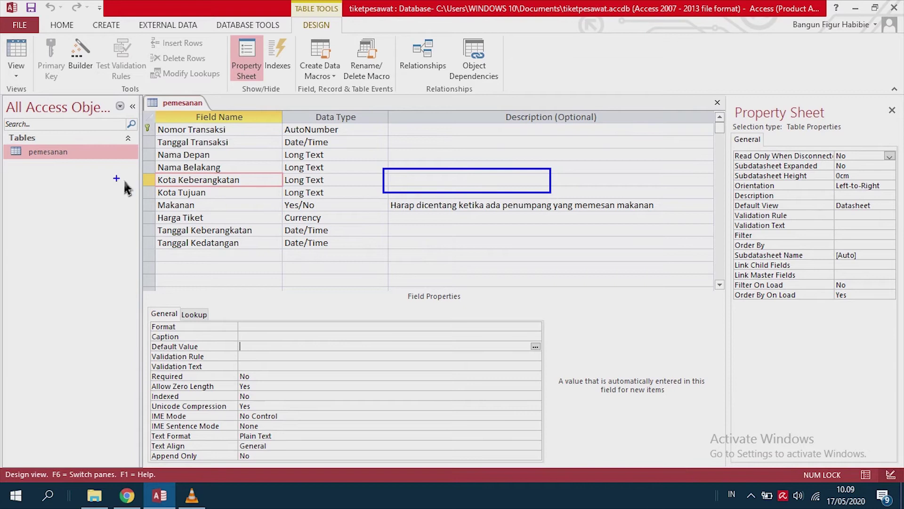
{"action": "mouse_move", "coordinate": [155, 170]}
{"action": "left_mouse_down"}
{"action": "mouse_move", "coordinate": [203, 197]}
{"action": "mouse_move", "coordinate": [343, 202]}
{"action": "left_mouse_up"}
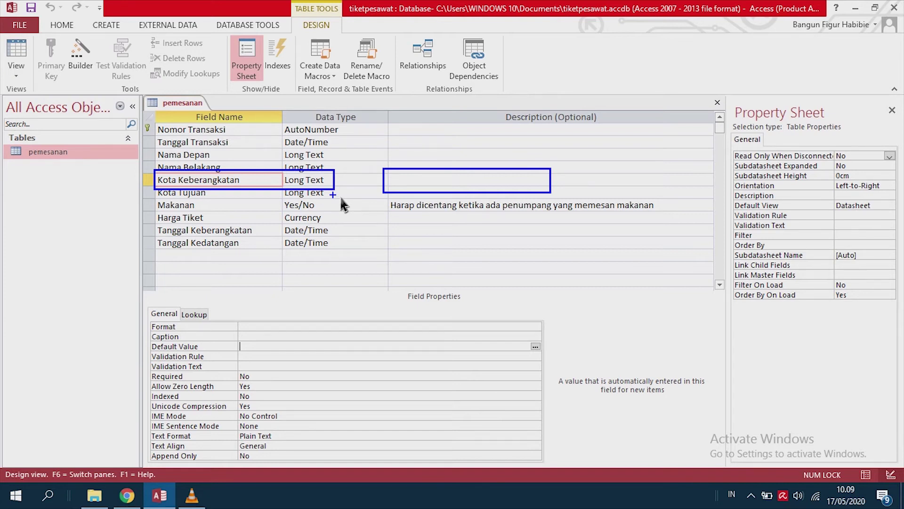
{"action": "key", "text": "Escape"}
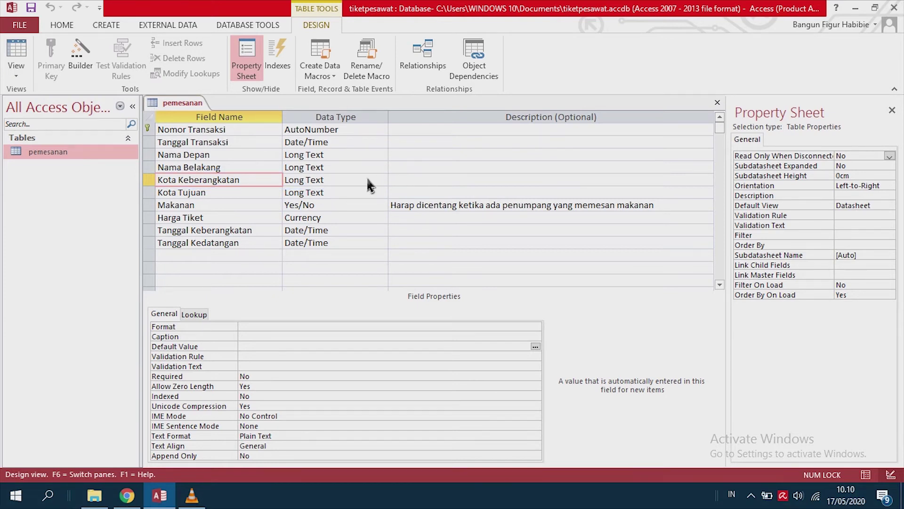
{"action": "left_click", "coordinate": [156, 184]}
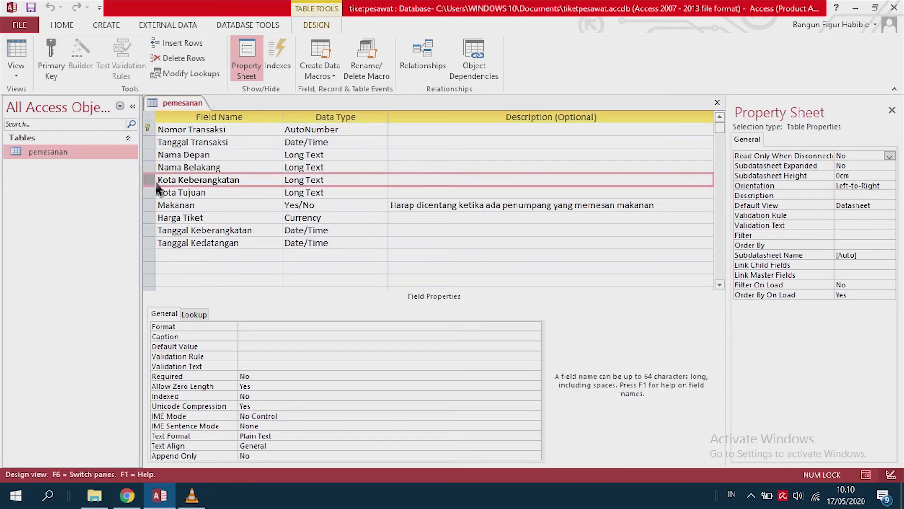
{"action": "mouse_move", "coordinate": [150, 168]}
{"action": "left_mouse_down"}
{"action": "mouse_move", "coordinate": [176, 198]}
{"action": "mouse_move", "coordinate": [250, 190]}
{"action": "left_mouse_up"}
{"action": "mouse_move", "coordinate": [159, 348]}
{"action": "left_mouse_down"}
{"action": "mouse_move", "coordinate": [191, 365]}
{"action": "mouse_move", "coordinate": [253, 354]}
{"action": "mouse_move", "coordinate": [319, 359]}
{"action": "left_mouse_up"}
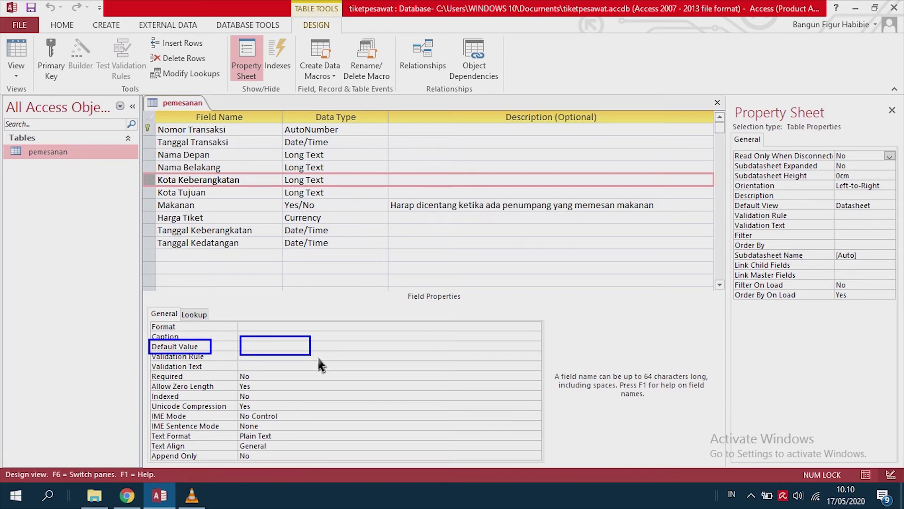
{"action": "key", "text": "Escape"}
{"action": "left_click", "coordinate": [270, 349]}
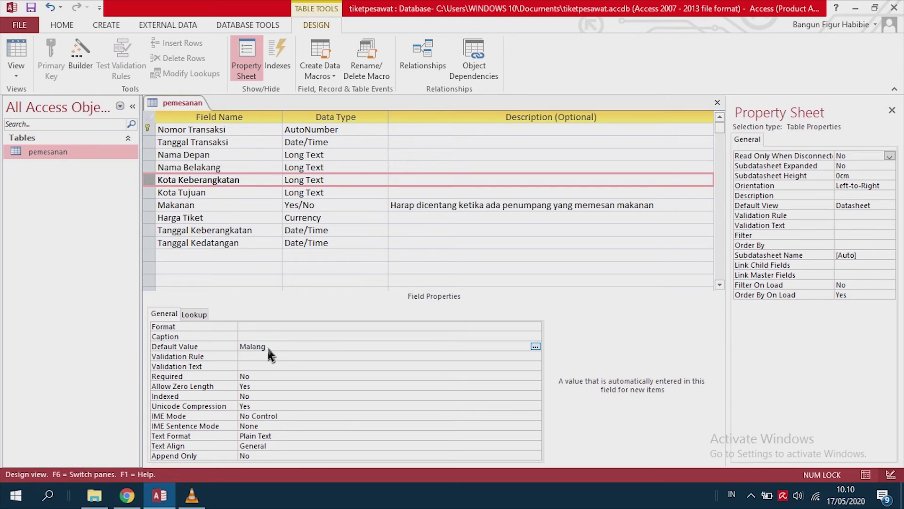
{"action": "mouse_move", "coordinate": [232, 337]}
{"action": "left_mouse_down"}
{"action": "mouse_move", "coordinate": [251, 357]}
{"action": "mouse_move", "coordinate": [268, 358]}
{"action": "mouse_move", "coordinate": [277, 342]}
{"action": "mouse_move", "coordinate": [246, 331]}
{"action": "mouse_move", "coordinate": [242, 347]}
{"action": "left_mouse_up"}
{"action": "key", "text": "Escape"}
{"action": "left_click", "coordinate": [65, 161]}
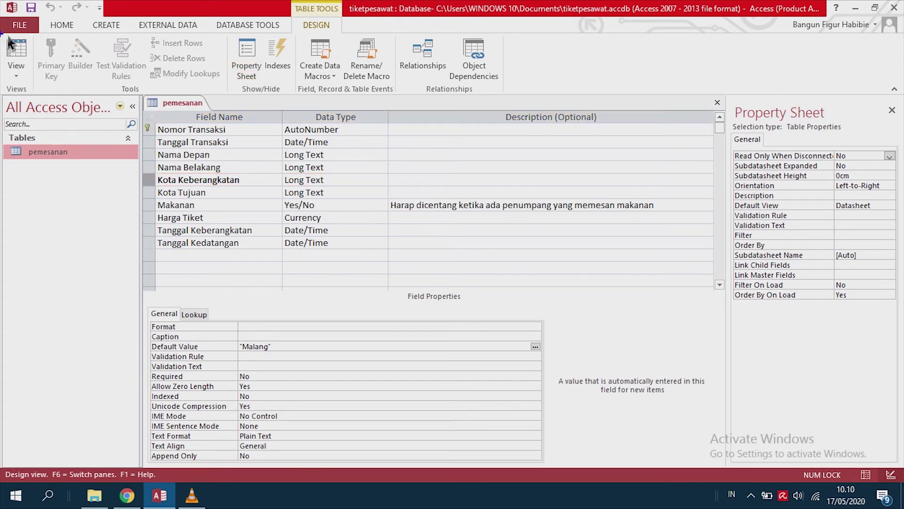
- Switch the pemesanan table to Datasheet View, saving the design changes, and check the default departure city in the new record
{"action": "left_click_drag", "start_coordinate": [3, 42], "coordinate": [45, 90]}
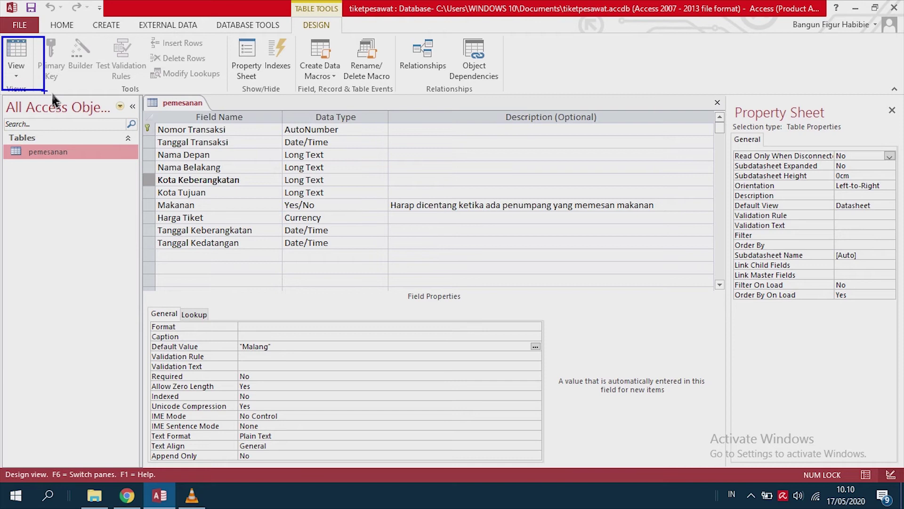
{"action": "left_click", "coordinate": [21, 75]}
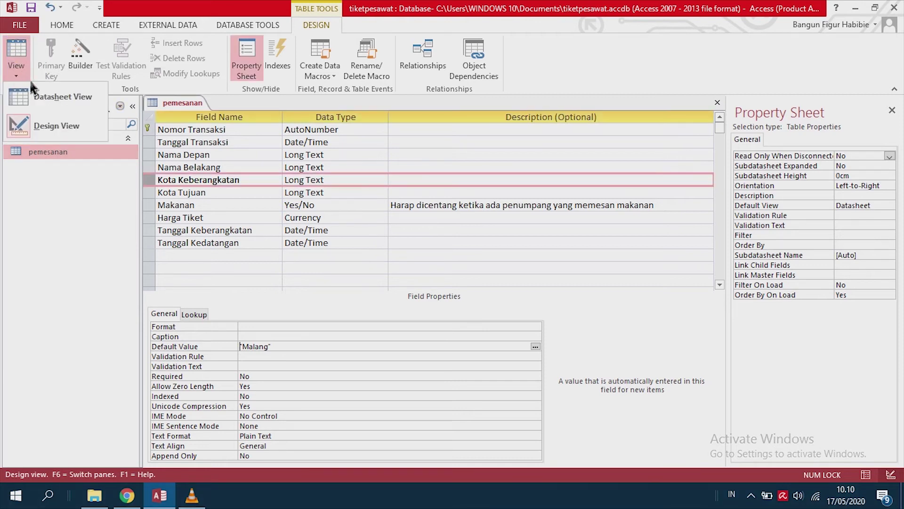
{"action": "left_click", "coordinate": [44, 98]}
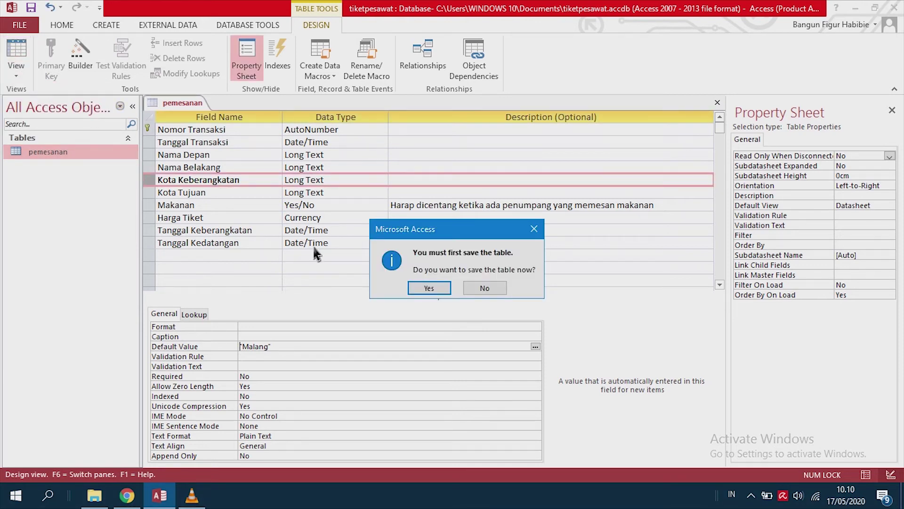
{"action": "left_click_drag", "start_coordinate": [387, 263], "coordinate": [470, 314]}
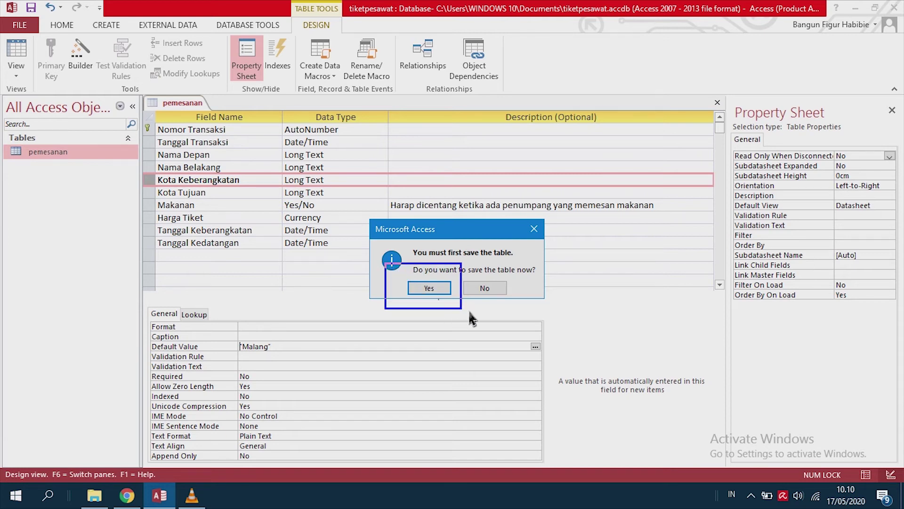
{"action": "left_click", "coordinate": [441, 289]}
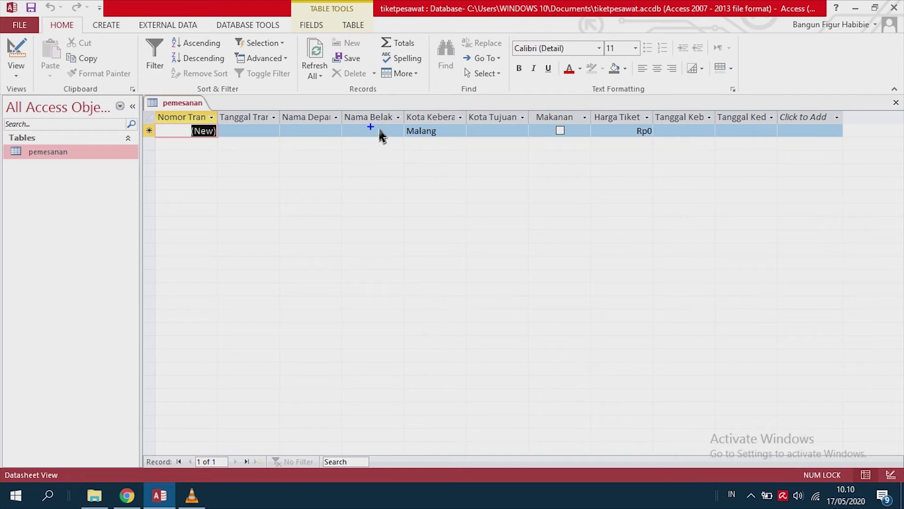
{"action": "mouse_move", "coordinate": [379, 111]}
{"action": "left_mouse_down"}
{"action": "mouse_move", "coordinate": [394, 144]}
{"action": "mouse_move", "coordinate": [473, 157]}
{"action": "left_mouse_up"}
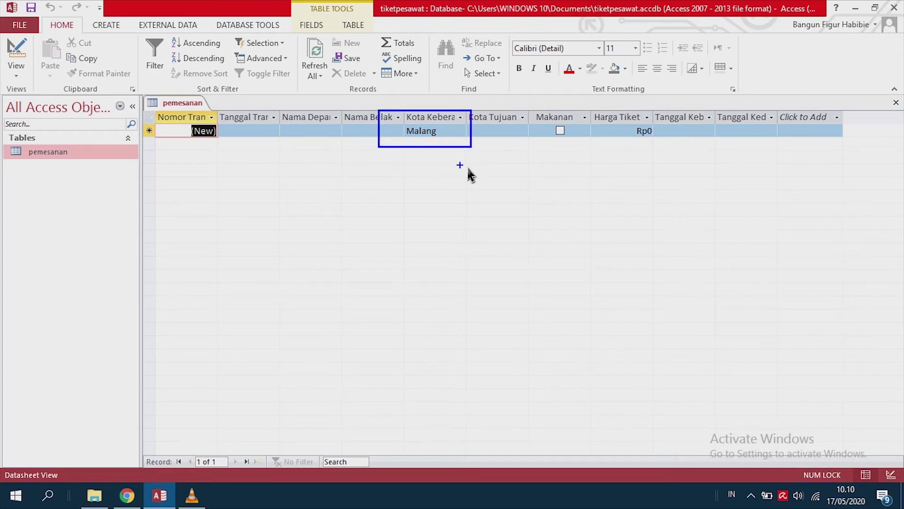
- Start a record with transaction date 10/05/2020 and enter the passenger's first and last name
{"action": "left_click", "coordinate": [241, 134]}
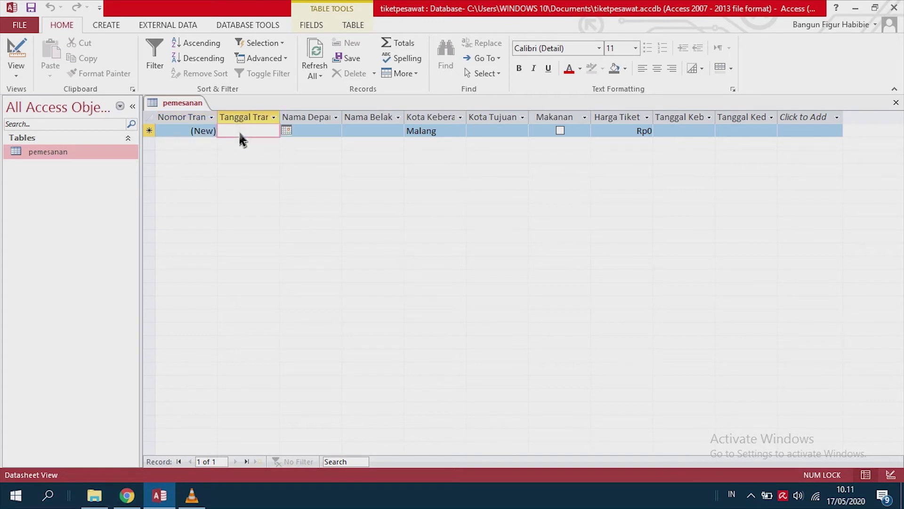
{"action": "left_click", "coordinate": [287, 131]}
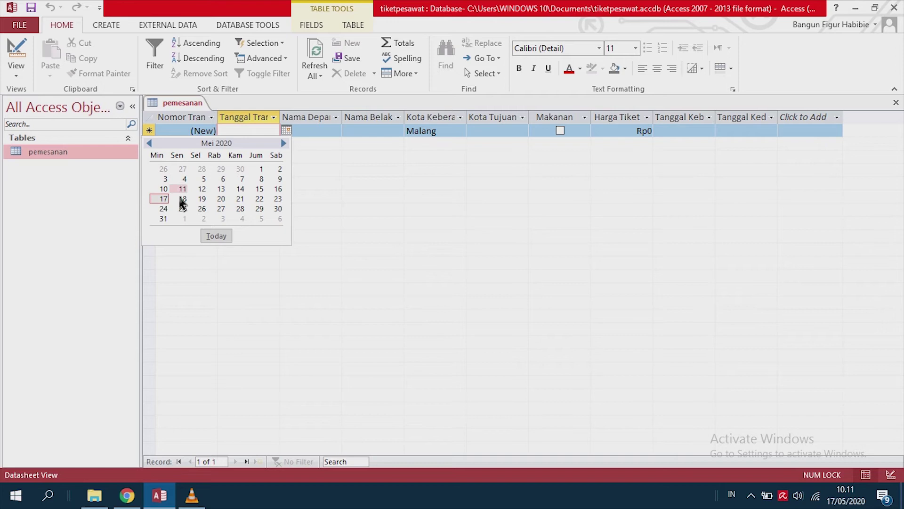
{"action": "left_click", "coordinate": [163, 188]}
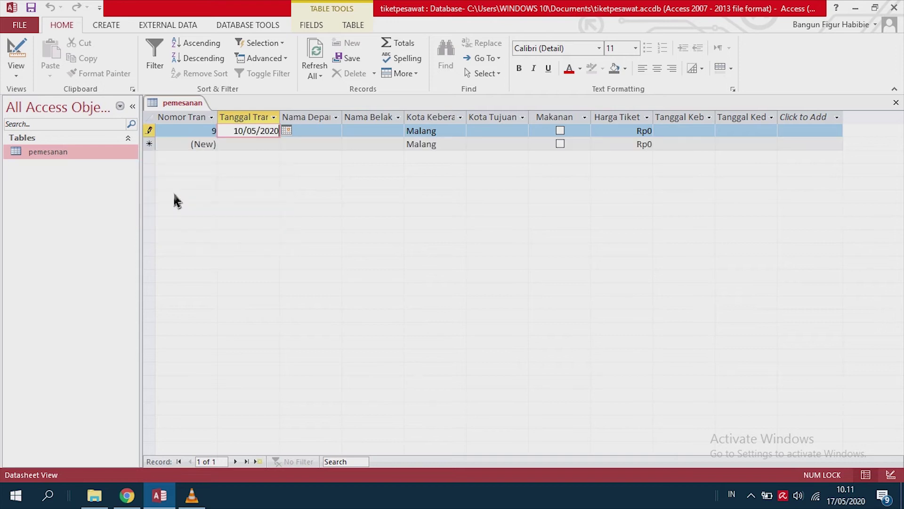
{"action": "left_click", "coordinate": [312, 136]}
{"action": "type", "text": "Hami"}
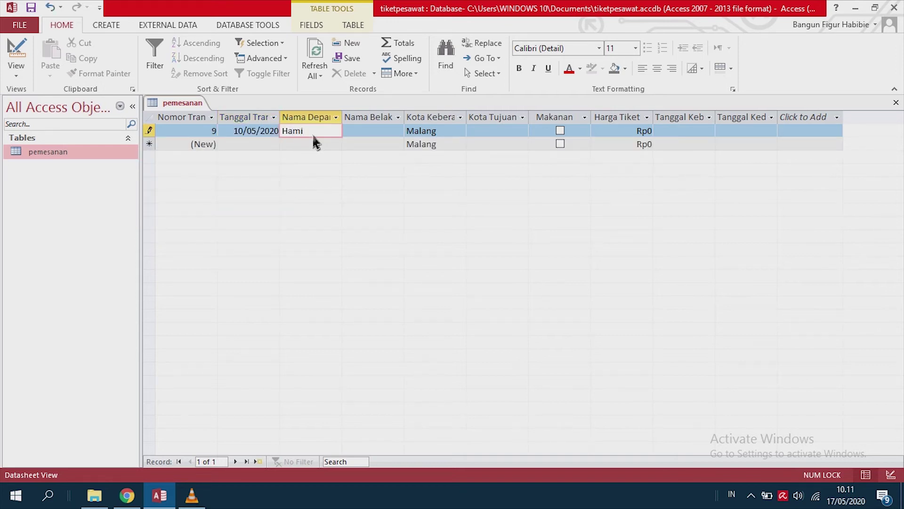
{"action": "type", "text": "d"}
{"action": "key", "text": "Tab"}
{"action": "type", "text": "Rusdi"}
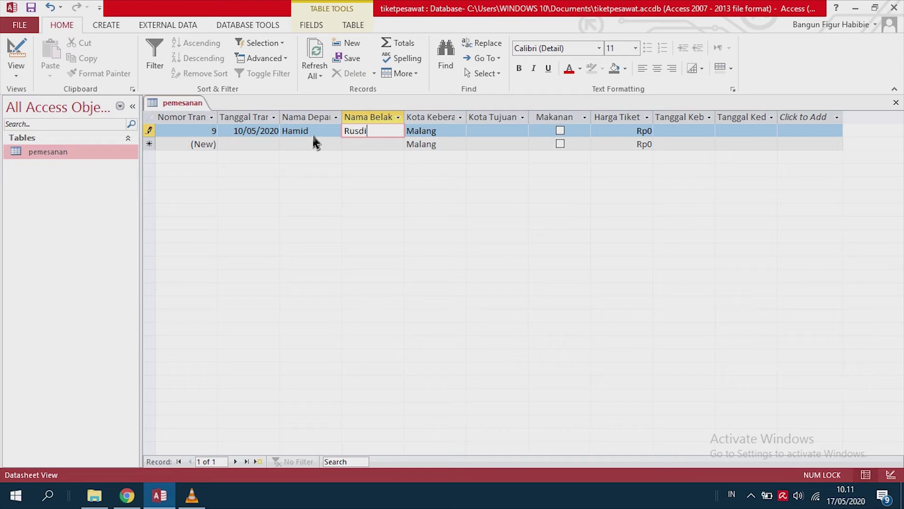
{"action": "key", "text": "Tab"}
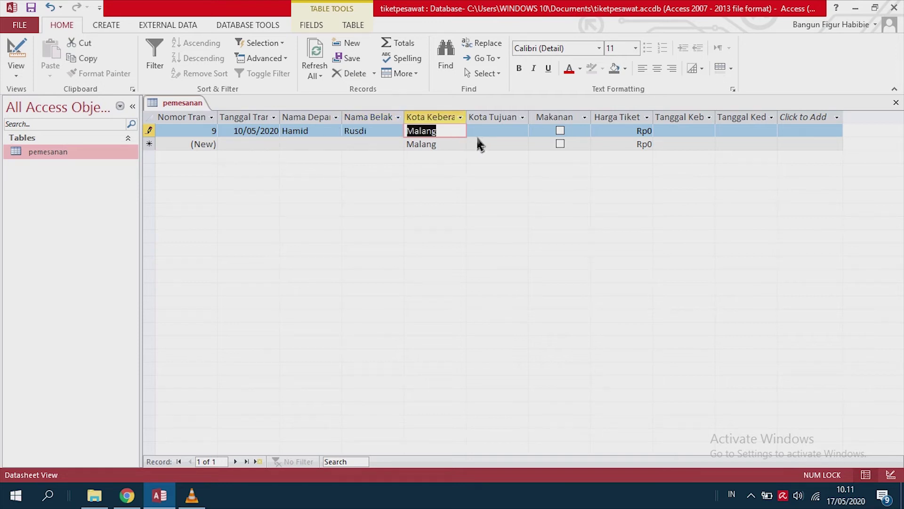
- Keep the default departure city, enter Jakarta as the destination city and mark Makanan as ordered for the record
{"action": "key", "text": "Tab"}
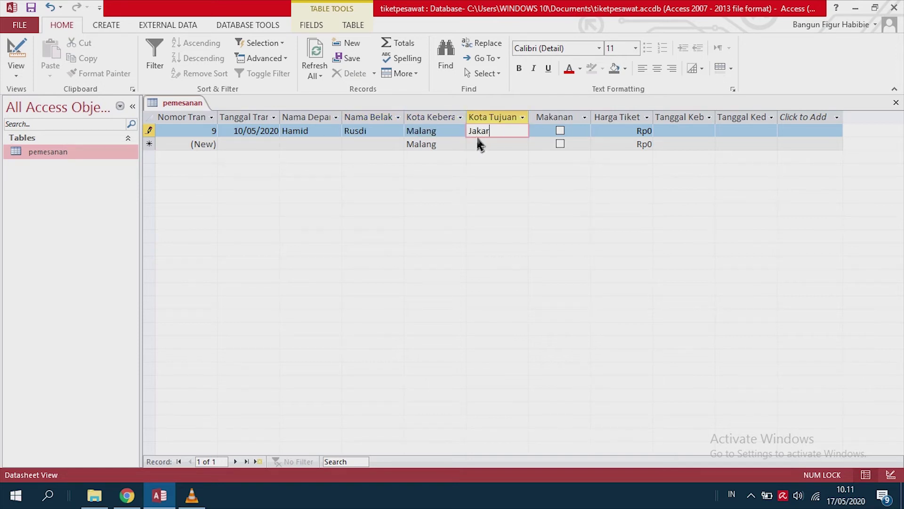
{"action": "key", "text": "Tab"}
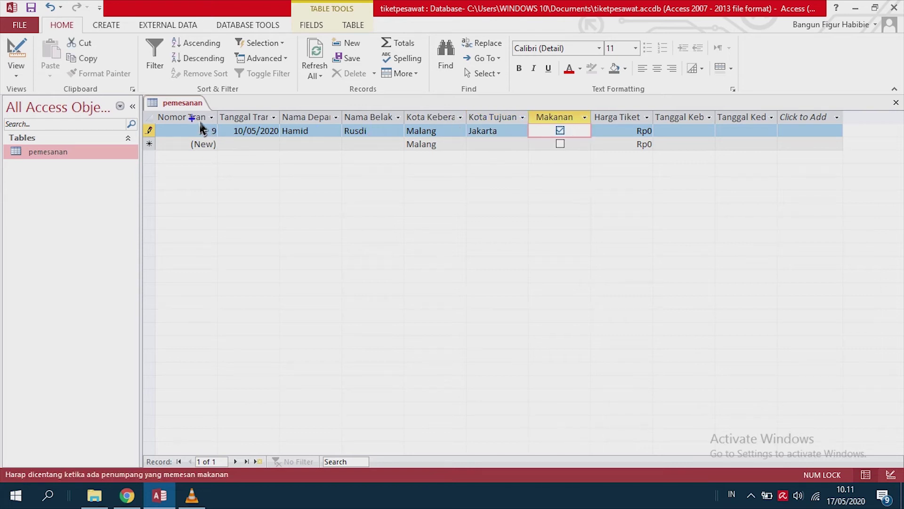
{"action": "mouse_move", "coordinate": [232, 124]}
{"action": "left_mouse_down"}
{"action": "mouse_move", "coordinate": [427, 170]}
{"action": "mouse_move", "coordinate": [535, 173]}
{"action": "left_mouse_up"}
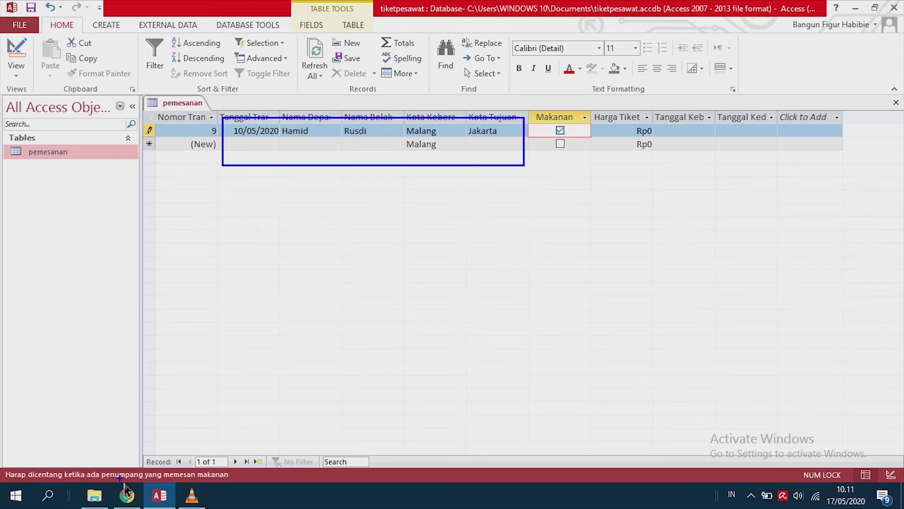
{"action": "left_click", "coordinate": [192, 496]}
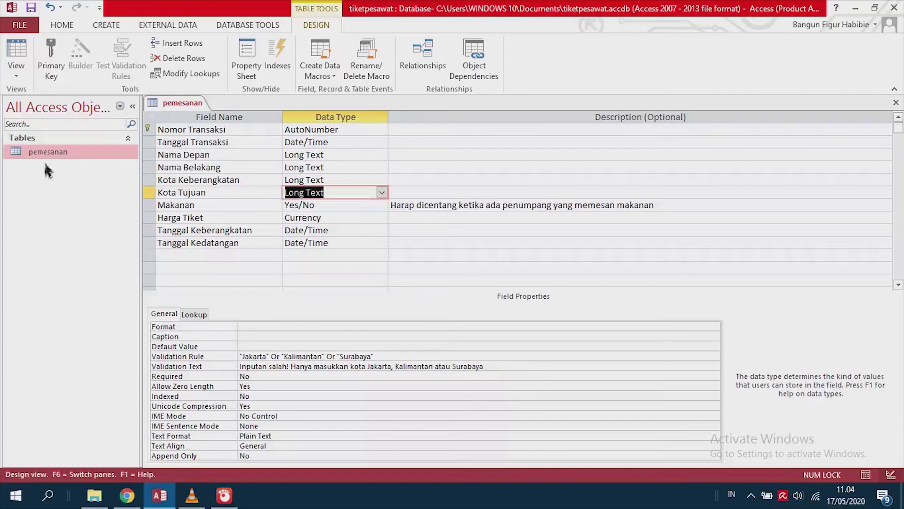
- Try to start the Lookup Wizard as the data type of the Kota Tujuan field, which has a validation rule
{"action": "left_click", "coordinate": [27, 158]}
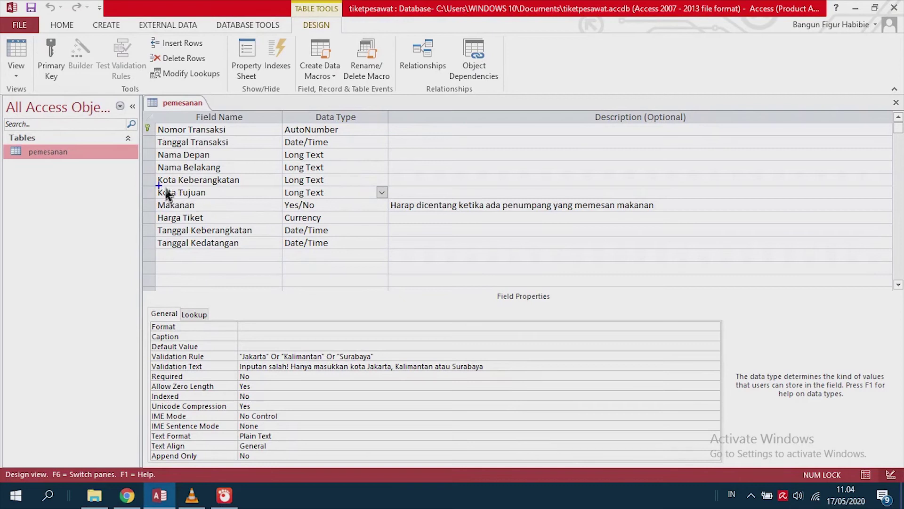
{"action": "mouse_move", "coordinate": [160, 200]}
{"action": "left_mouse_down"}
{"action": "mouse_move", "coordinate": [177, 224]}
{"action": "mouse_move", "coordinate": [262, 204]}
{"action": "mouse_move", "coordinate": [400, 214]}
{"action": "left_mouse_up"}
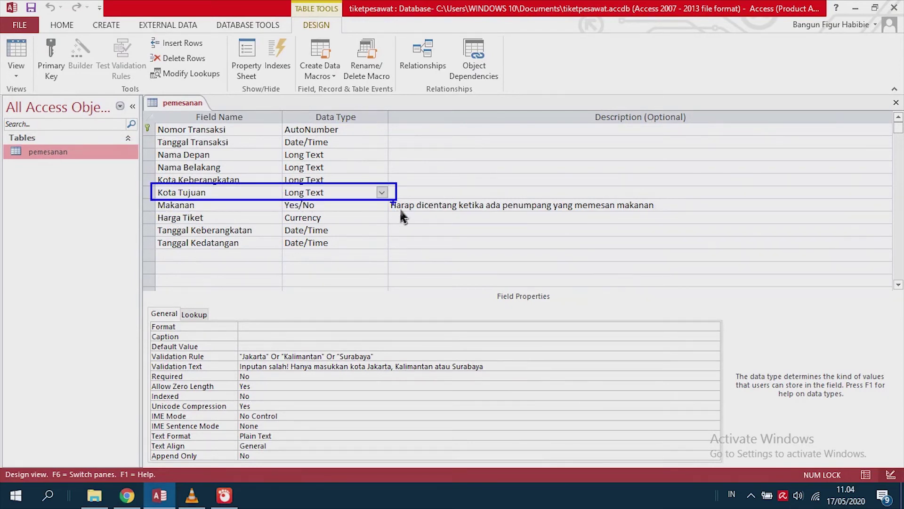
{"action": "mouse_move", "coordinate": [245, 356]}
{"action": "left_mouse_down"}
{"action": "mouse_move", "coordinate": [248, 367]}
{"action": "mouse_move", "coordinate": [304, 373]}
{"action": "mouse_move", "coordinate": [402, 372]}
{"action": "mouse_move", "coordinate": [385, 373]}
{"action": "left_mouse_up"}
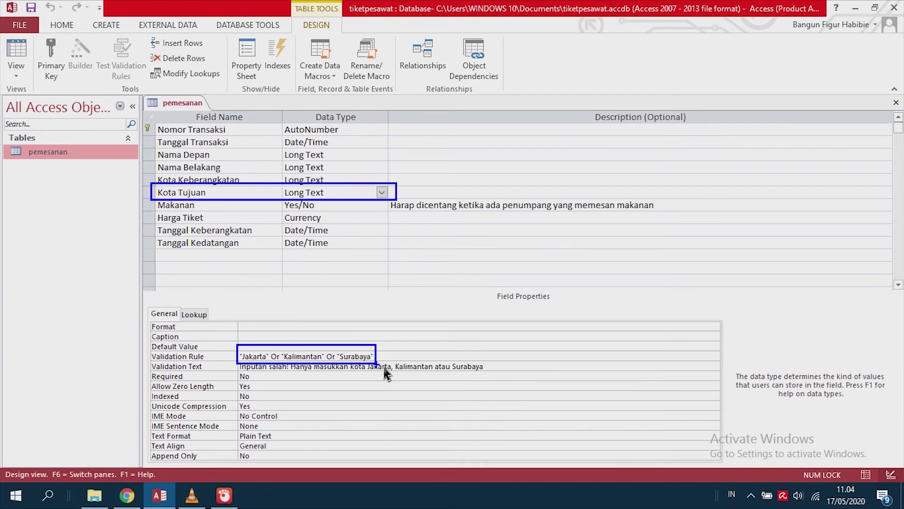
{"action": "key", "text": "Escape"}
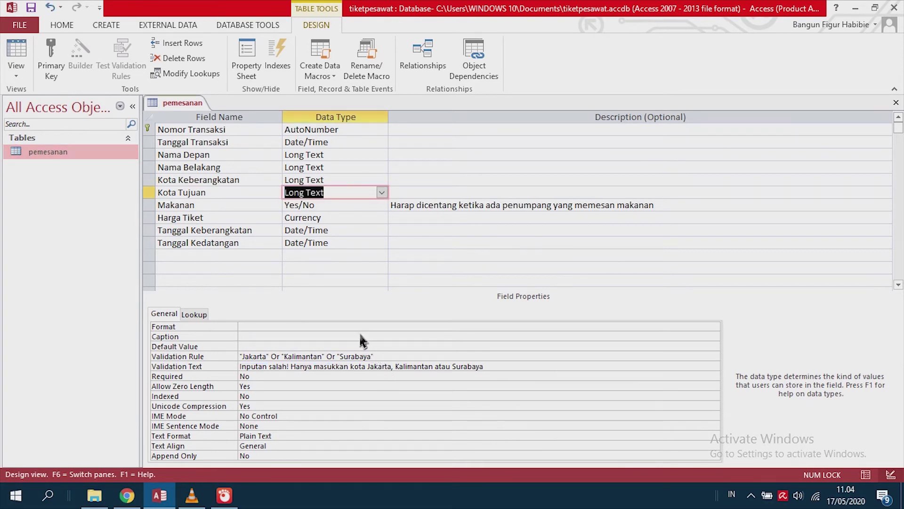
{"action": "left_click", "coordinate": [383, 193]}
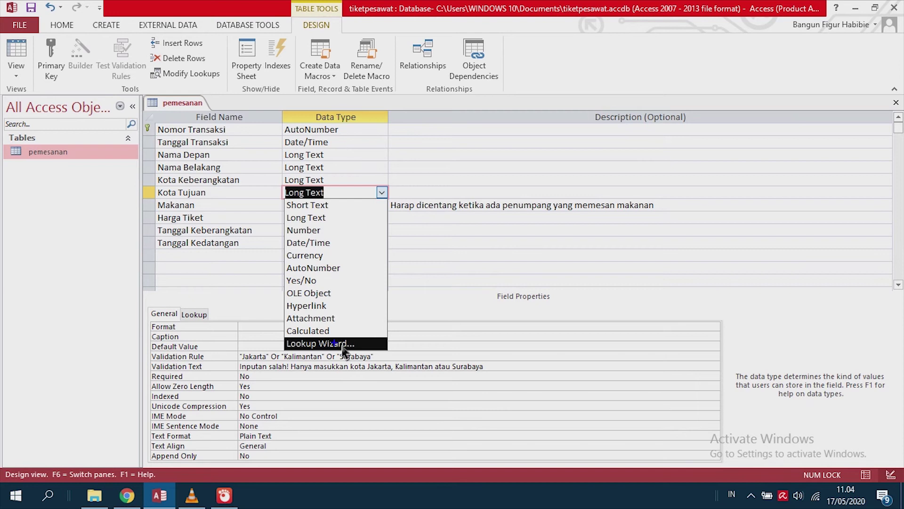
{"action": "left_click_drag", "start_coordinate": [276, 324], "coordinate": [317, 353]}
{"action": "left_click_drag", "start_coordinate": [289, 346], "coordinate": [411, 365]}
{"action": "key", "text": "Escape"}
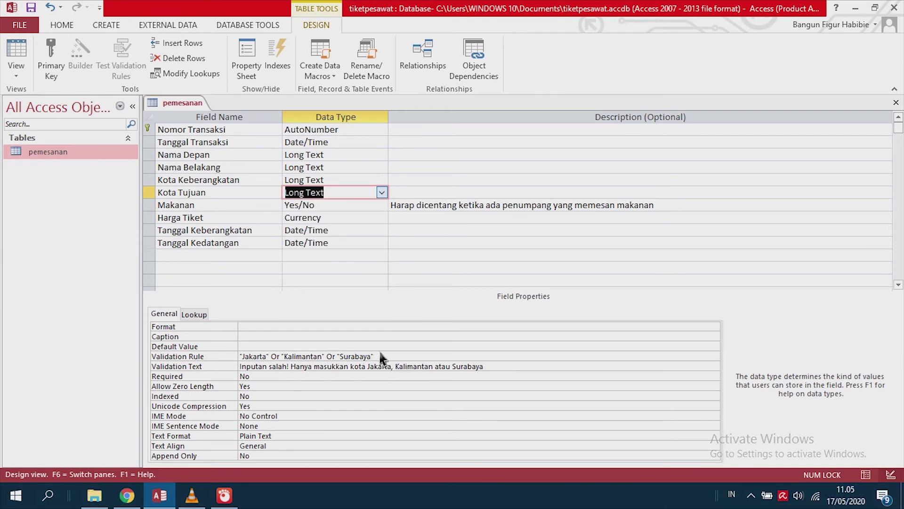
{"action": "left_click", "coordinate": [381, 192]}
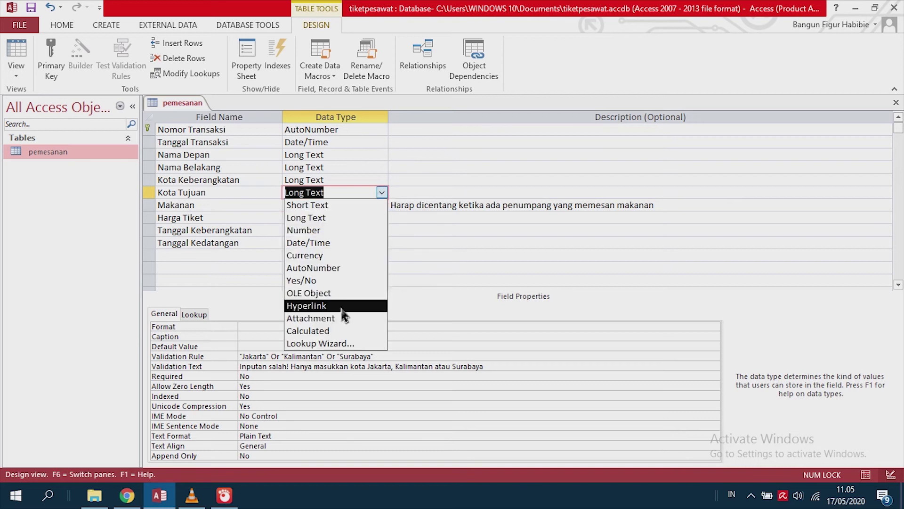
{"action": "left_click", "coordinate": [340, 345]}
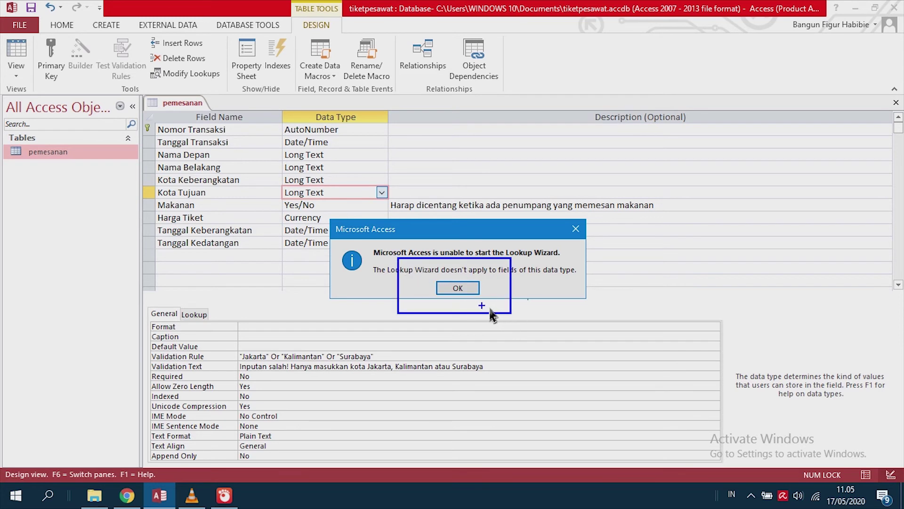
{"action": "left_click", "coordinate": [457, 287]}
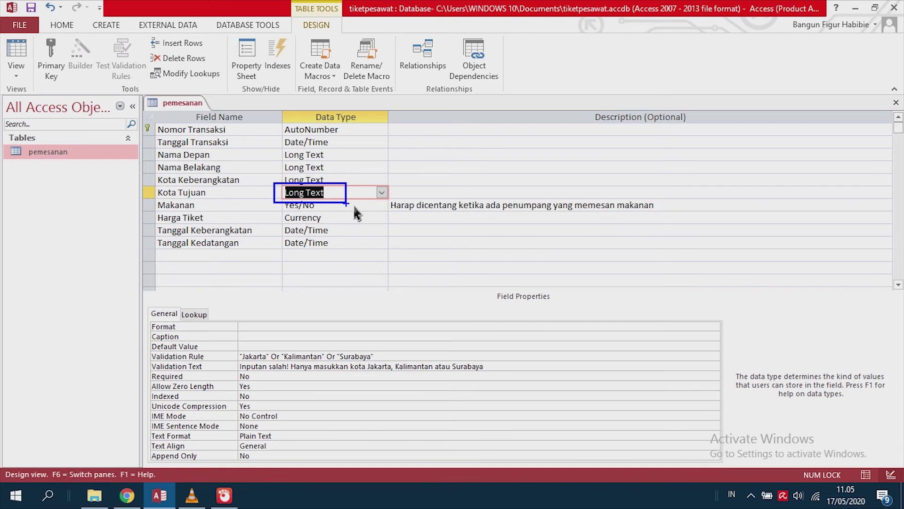
- Change the data type of the Kota Tujuan field to Short Text
{"action": "left_click", "coordinate": [382, 193]}
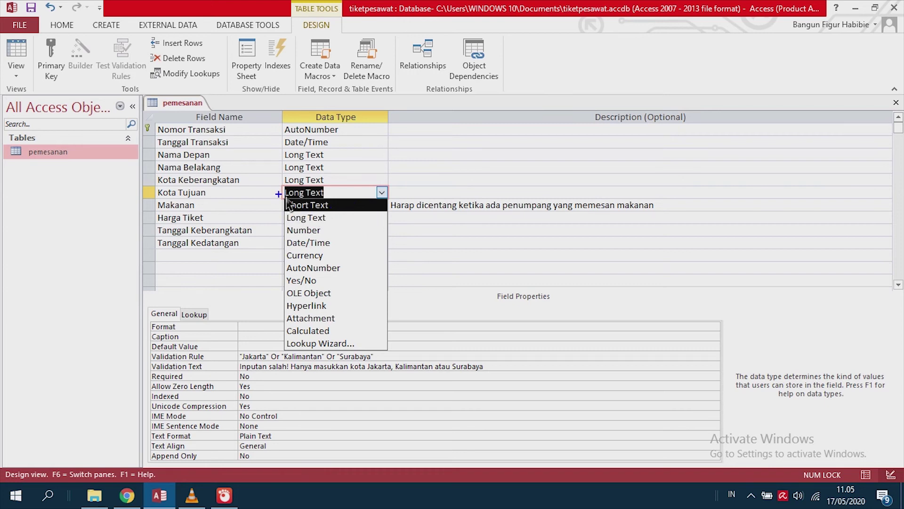
{"action": "left_click", "coordinate": [382, 193]}
{"action": "left_click", "coordinate": [382, 193]}
{"action": "left_click", "coordinate": [371, 208]}
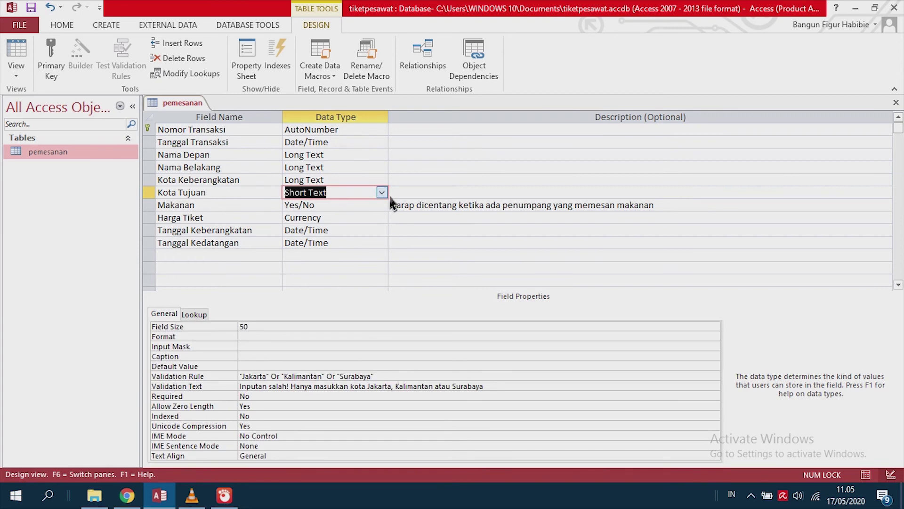
- Start the Lookup Wizard for the Kota Tujuan field and choose to type in the lookup values manually
{"action": "left_click", "coordinate": [383, 193]}
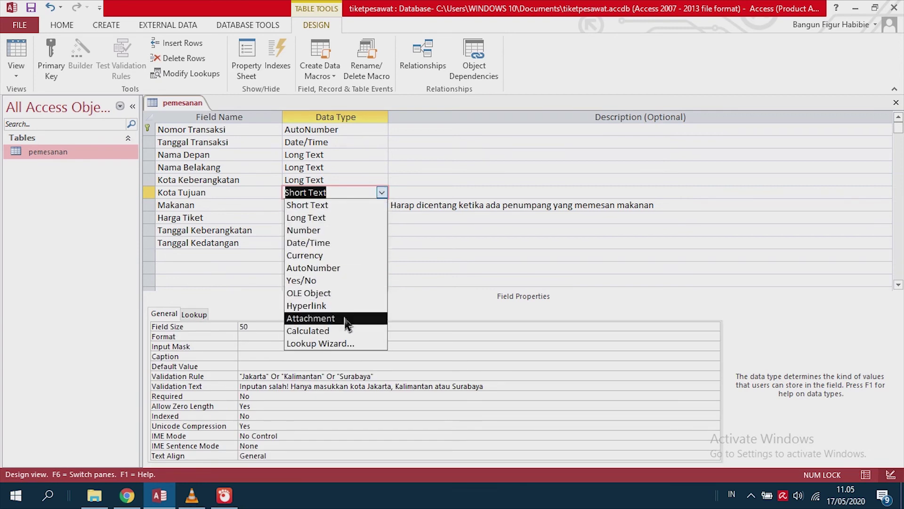
{"action": "left_click_drag", "start_coordinate": [284, 338], "coordinate": [363, 351]}
{"action": "key", "text": "Escape"}
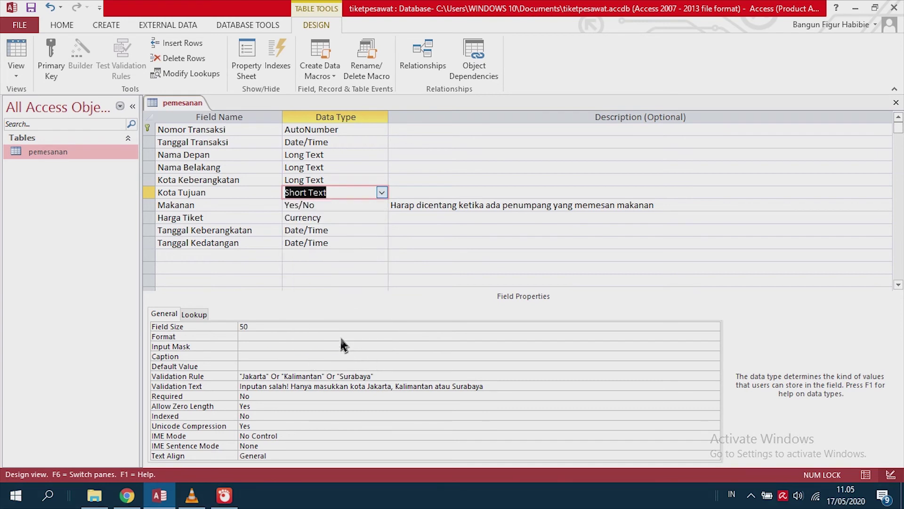
{"action": "left_click", "coordinate": [381, 192]}
{"action": "left_click", "coordinate": [320, 344]}
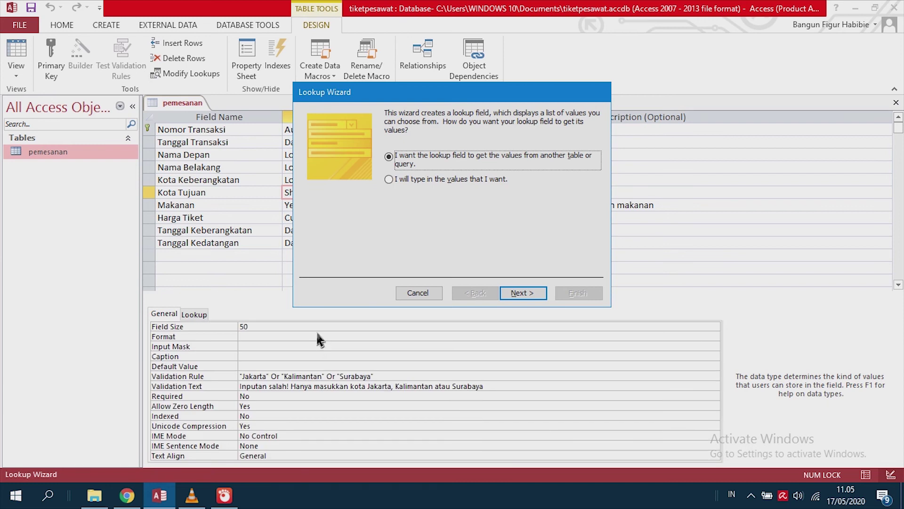
{"action": "left_click_drag", "start_coordinate": [381, 173], "coordinate": [524, 203]}
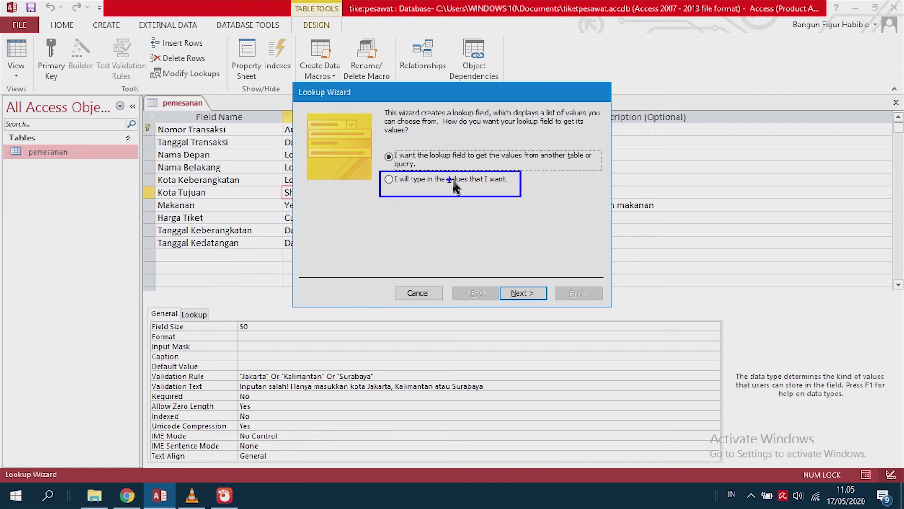
{"action": "left_click", "coordinate": [408, 181]}
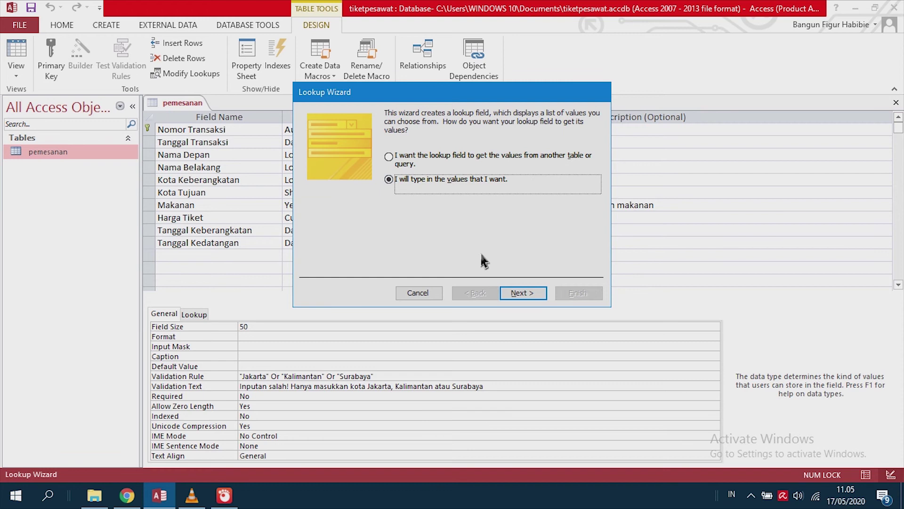
{"action": "mouse_move", "coordinate": [507, 273]}
{"action": "left_mouse_down"}
{"action": "mouse_move", "coordinate": [507, 292]}
{"action": "mouse_move", "coordinate": [545, 323]}
{"action": "left_mouse_up"}
{"action": "left_click", "coordinate": [527, 297]}
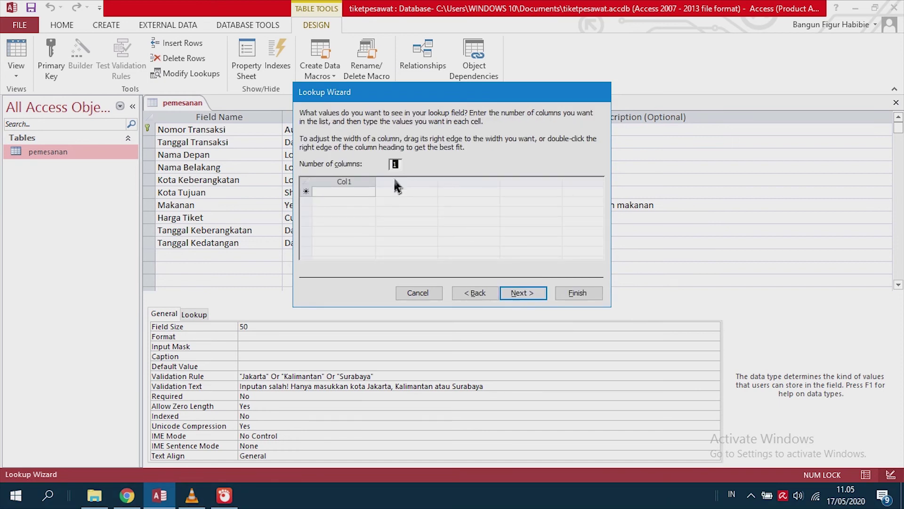
- Fill the single-column lookup list with the values Jakarta, Kalimantan and Surabaya, and continue to the wizard's final page
{"action": "left_click_drag", "start_coordinate": [379, 153], "coordinate": [418, 178]}
{"action": "mouse_move", "coordinate": [300, 176]}
{"action": "left_mouse_down"}
{"action": "mouse_move", "coordinate": [415, 197]}
{"action": "mouse_move", "coordinate": [414, 211]}
{"action": "left_mouse_up"}
{"action": "left_click", "coordinate": [339, 193]}
{"action": "type", "text": "Jakarta"}
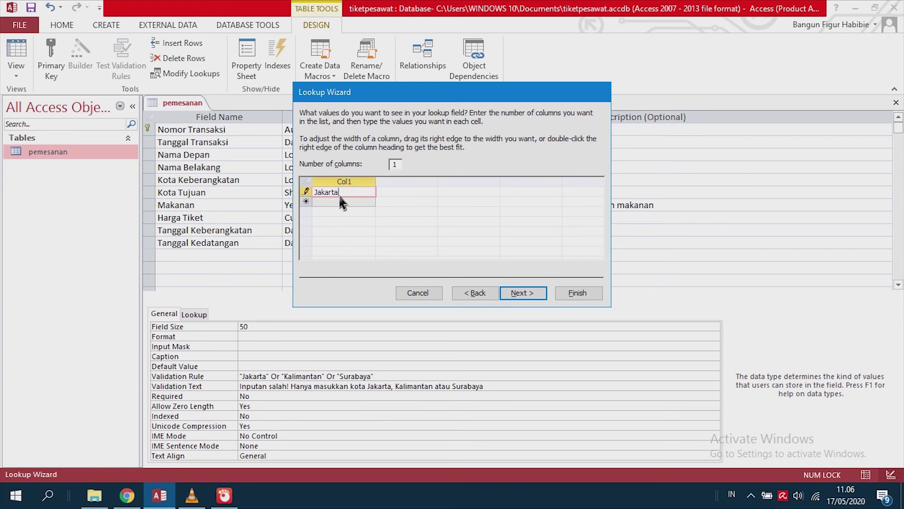
{"action": "key", "text": "Down"}
{"action": "type", "text": "Ka"}
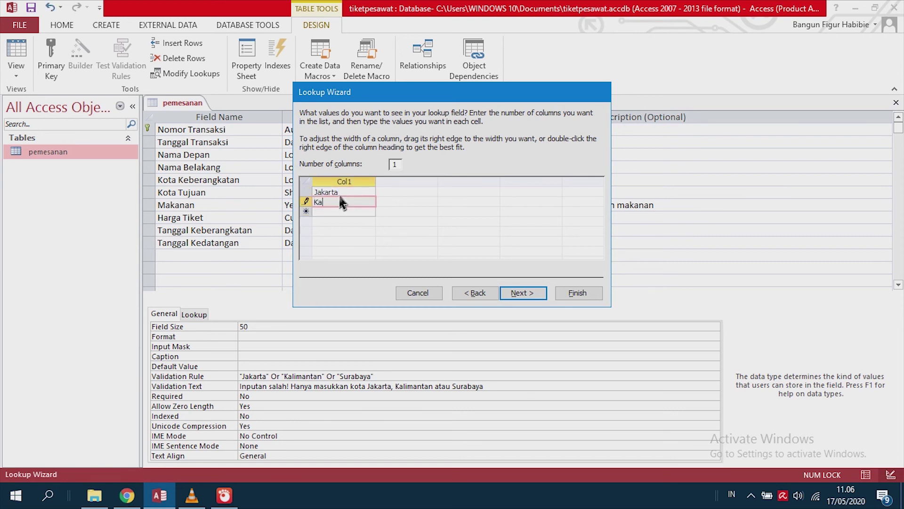
{"action": "key", "text": "Down"}
{"action": "type", "text": "Su"}
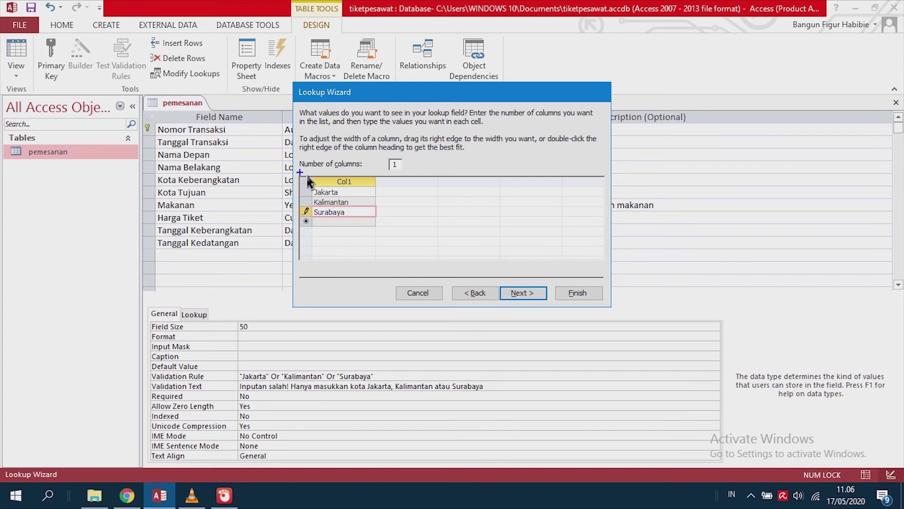
{"action": "left_click", "coordinate": [522, 294]}
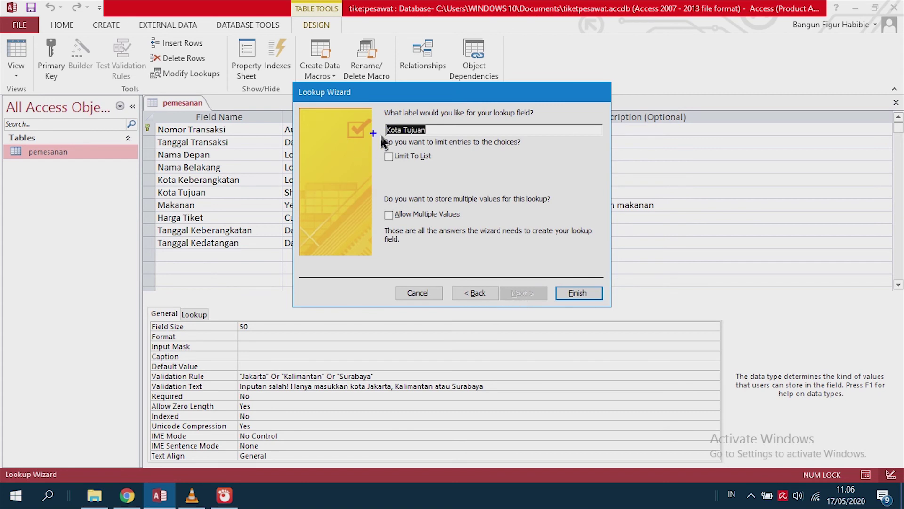
- Keep the label Kota Tujuan, limit entries to the list and finish the Lookup Wizard
{"action": "left_click_drag", "start_coordinate": [371, 144], "coordinate": [452, 186]}
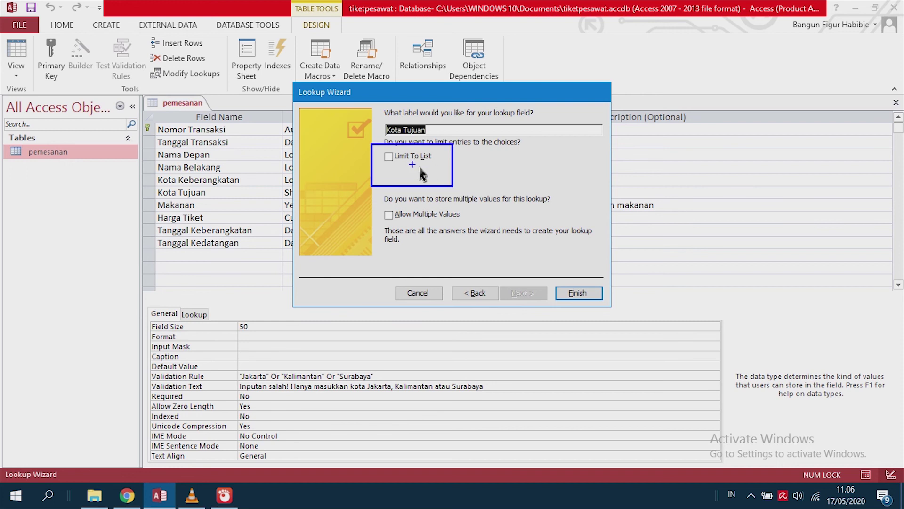
{"action": "left_click", "coordinate": [397, 158]}
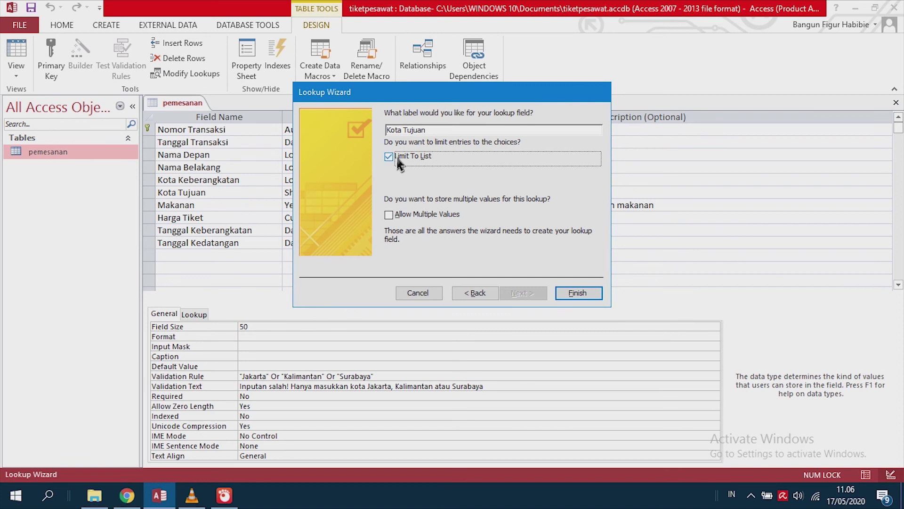
{"action": "left_click_drag", "start_coordinate": [531, 272], "coordinate": [607, 316]}
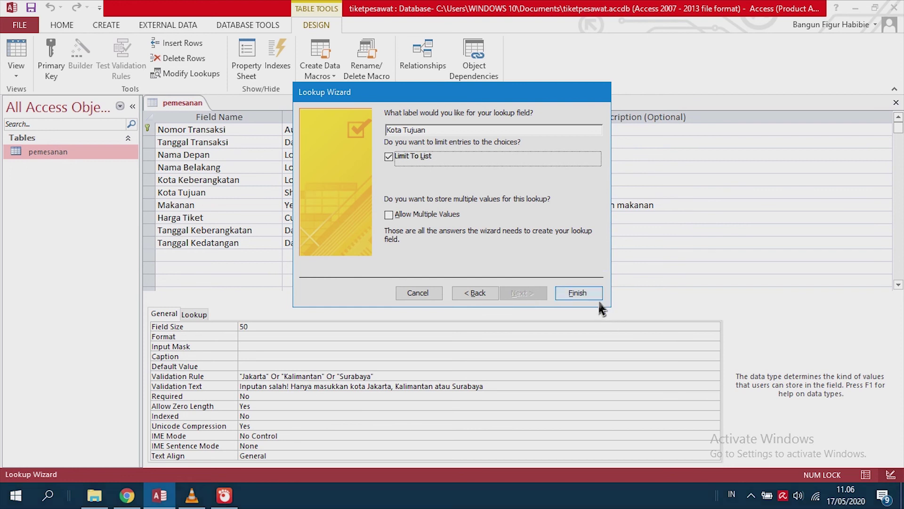
{"action": "left_click", "coordinate": [583, 293]}
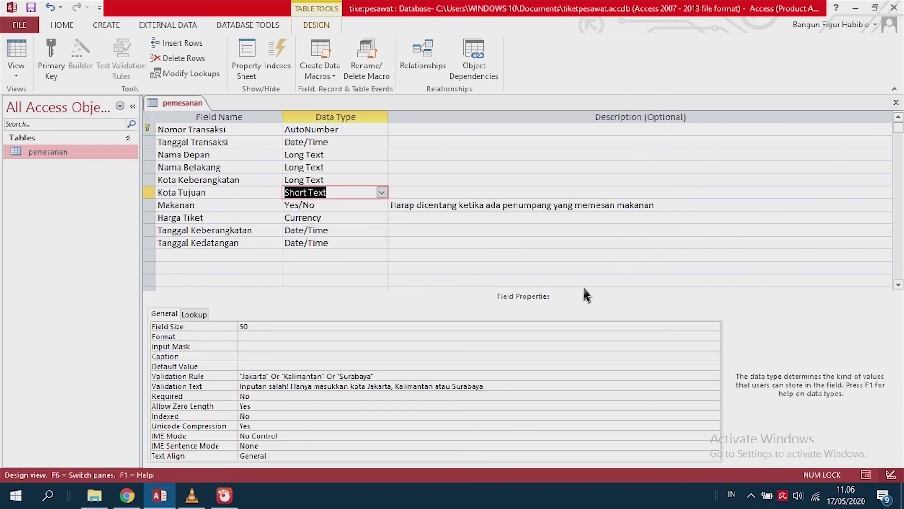
- Switch the pemesanan table to Datasheet View, saving the lookup changes to the table
{"action": "left_click", "coordinate": [13, 79]}
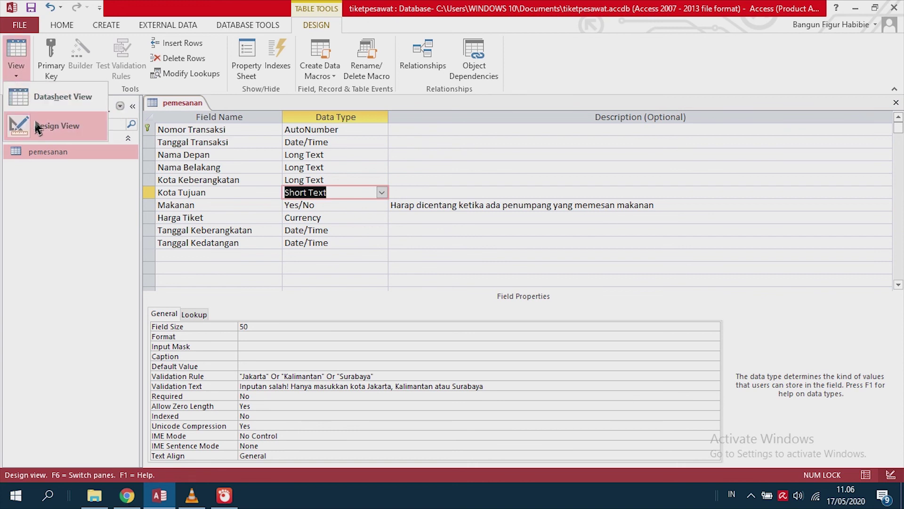
{"action": "left_click", "coordinate": [38, 128]}
{"action": "left_click", "coordinate": [24, 78]}
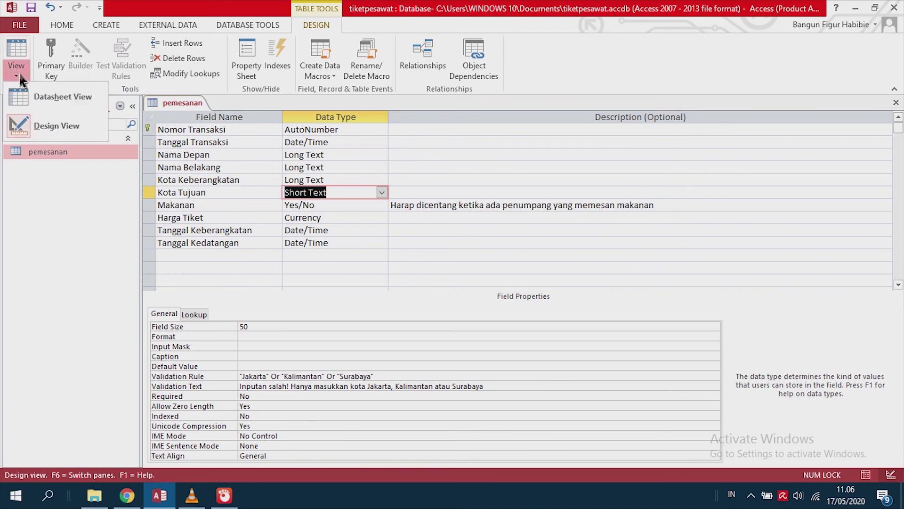
{"action": "left_click", "coordinate": [32, 97]}
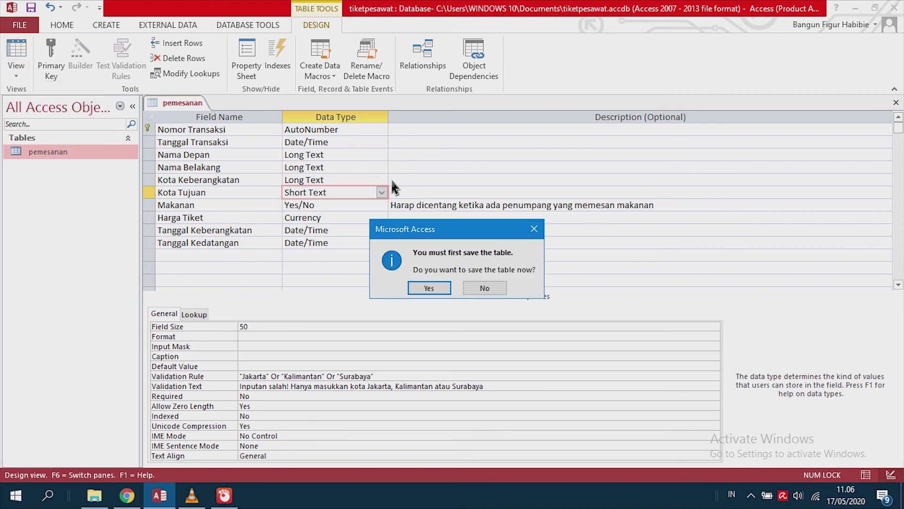
{"action": "left_click_drag", "start_coordinate": [384, 249], "coordinate": [492, 318]}
{"action": "left_click", "coordinate": [446, 289]}
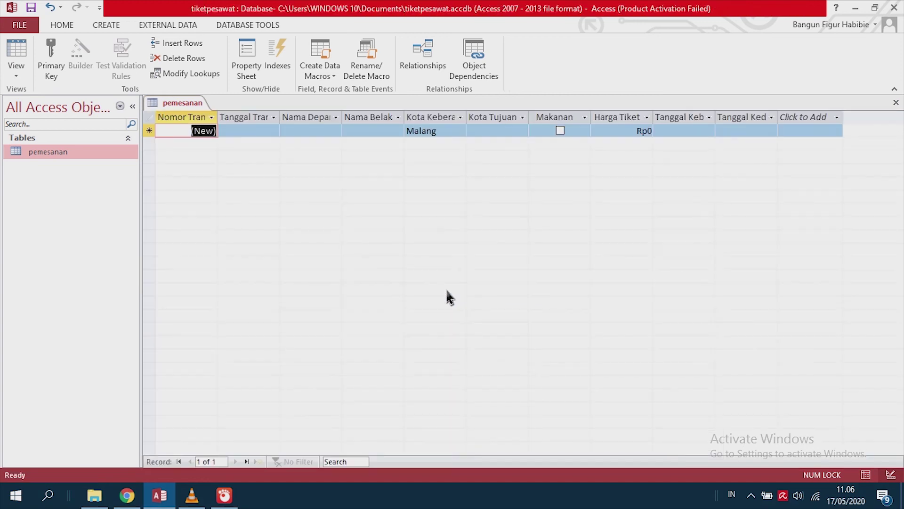
- Start a record with transaction date 12/05/2020 and enter the passenger's first and last name
{"action": "left_click", "coordinate": [245, 135]}
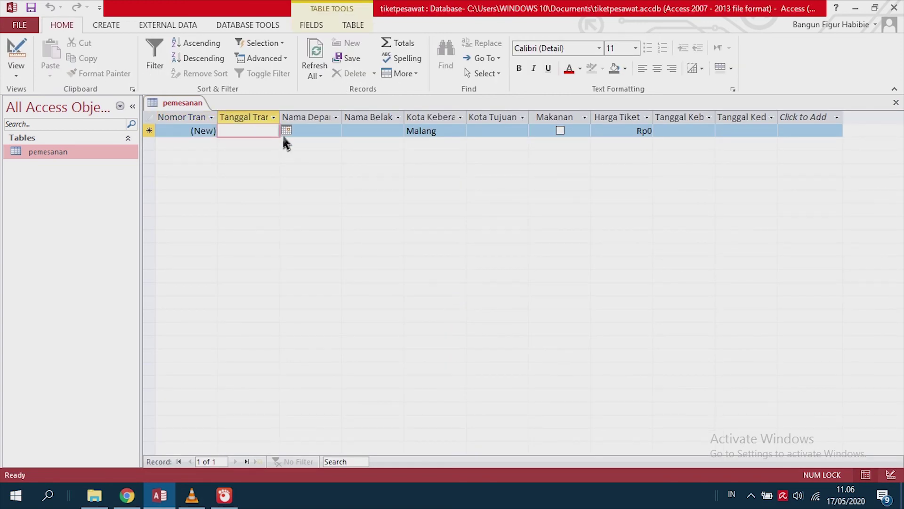
{"action": "left_click", "coordinate": [287, 131]}
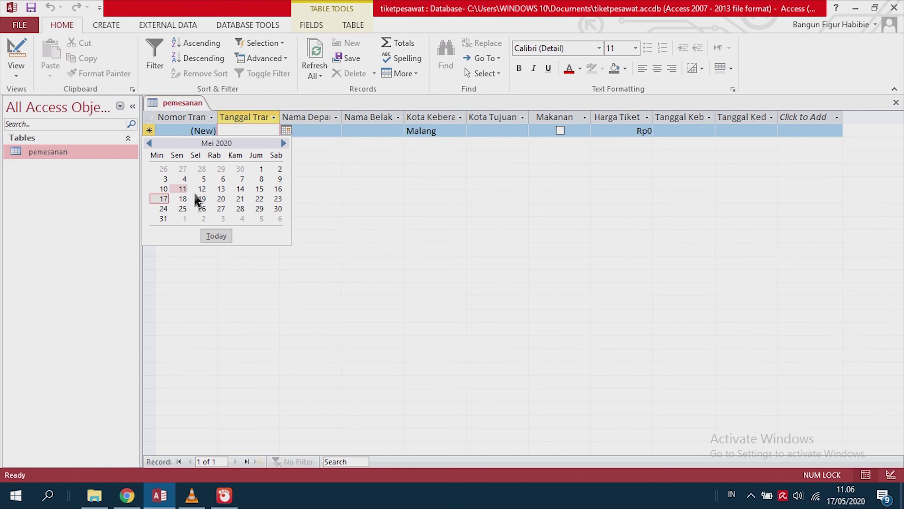
{"action": "left_click", "coordinate": [204, 189]}
{"action": "key", "text": "Tab"}
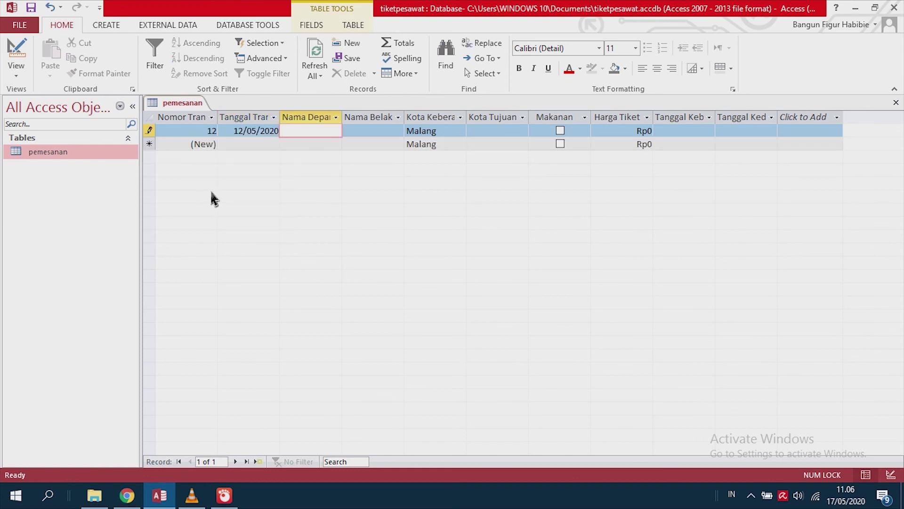
{"action": "type", "text": "Amin"}
{"action": "key", "text": "Tab"}
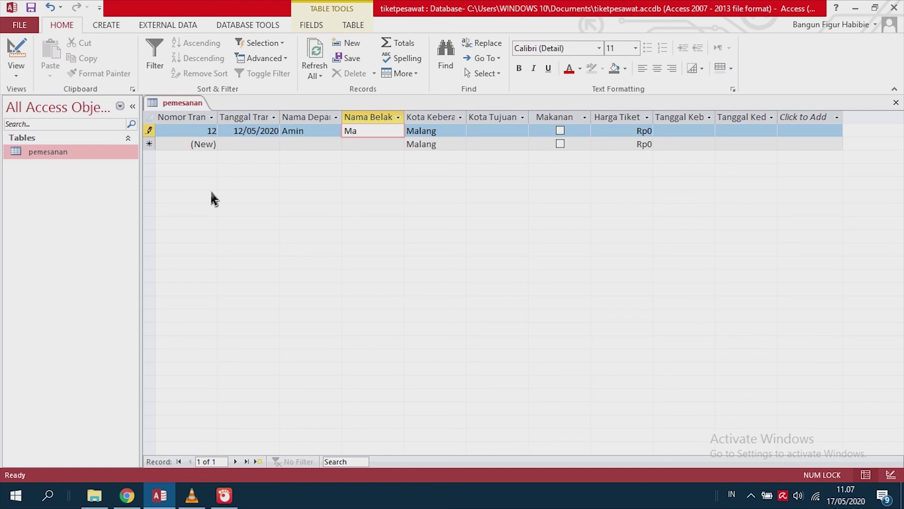
{"action": "key", "text": "Tab"}
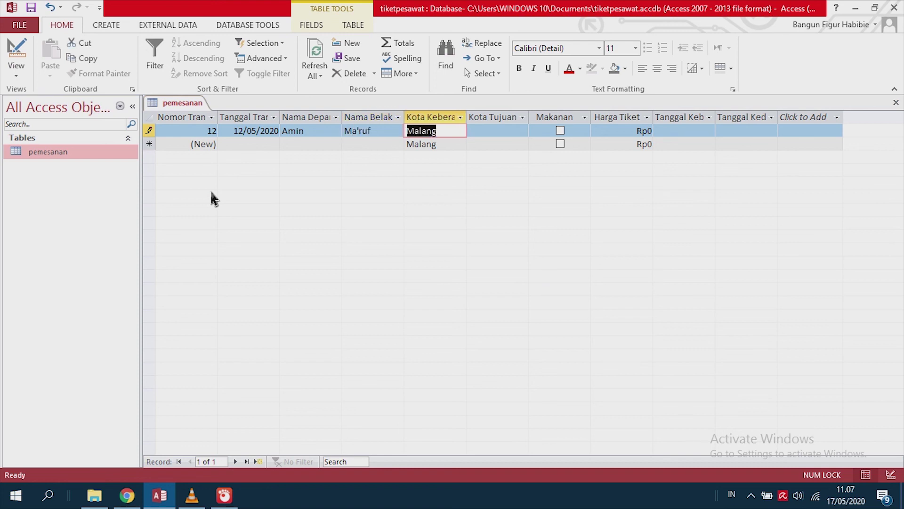
- Keep the default departure city, choose Kalimantan from the Kota Tujuan lookup list and mark Makanan as ordered
{"action": "key", "text": "Tab"}
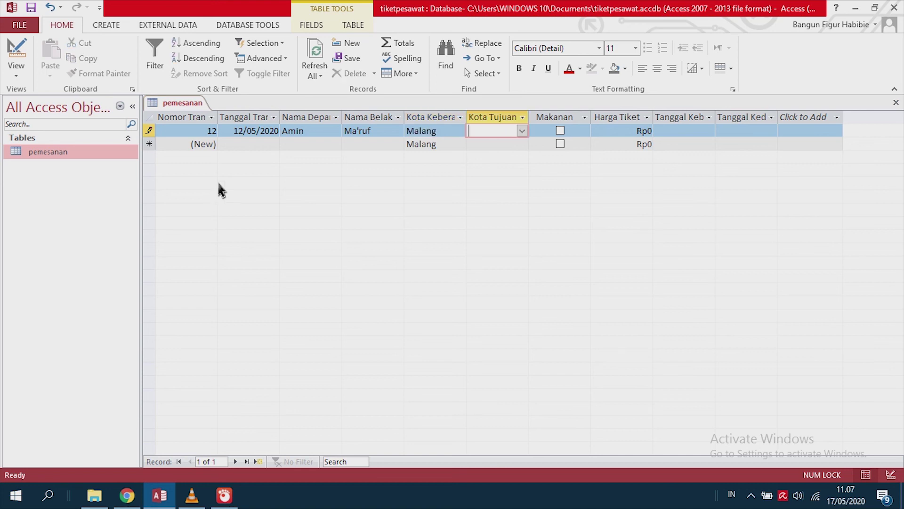
{"action": "mouse_move", "coordinate": [492, 113]}
{"action": "left_mouse_down"}
{"action": "mouse_move", "coordinate": [515, 145]}
{"action": "mouse_move", "coordinate": [541, 158]}
{"action": "left_mouse_up"}
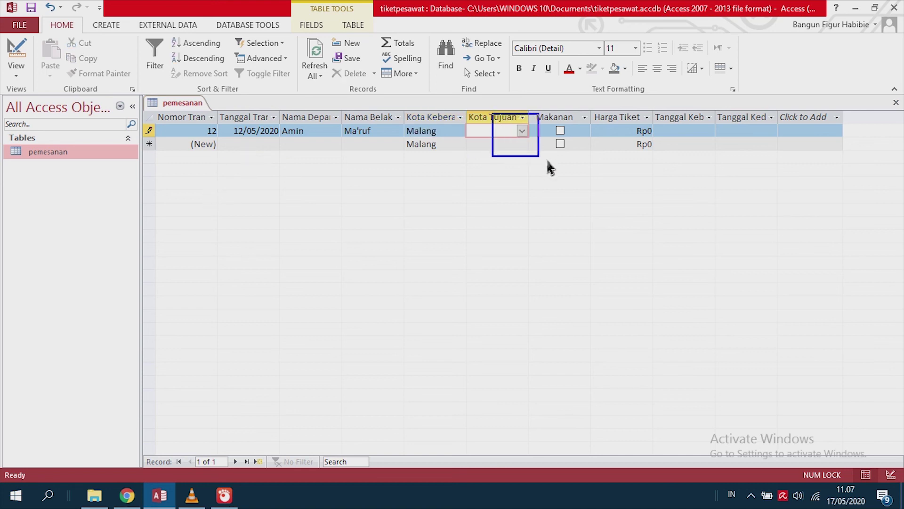
{"action": "left_click", "coordinate": [523, 132]}
{"action": "left_click_drag", "start_coordinate": [461, 129], "coordinate": [525, 190]}
{"action": "key", "text": "Escape"}
{"action": "left_click", "coordinate": [522, 131]}
{"action": "left_click", "coordinate": [494, 156]}
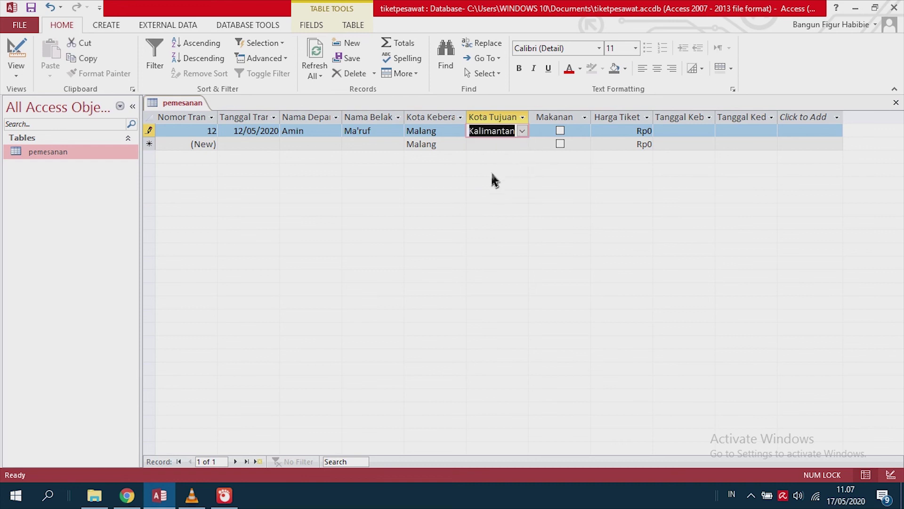
{"action": "left_click", "coordinate": [568, 136]}
{"action": "left_click", "coordinate": [559, 131]}
{"action": "mouse_move", "coordinate": [217, 112]}
{"action": "left_mouse_down"}
{"action": "mouse_move", "coordinate": [228, 122]}
{"action": "mouse_move", "coordinate": [599, 179]}
{"action": "left_mouse_up"}
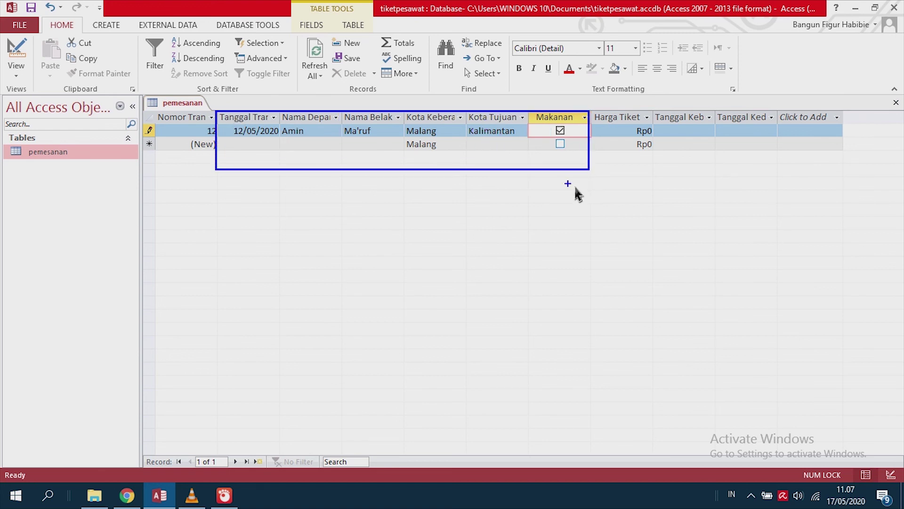